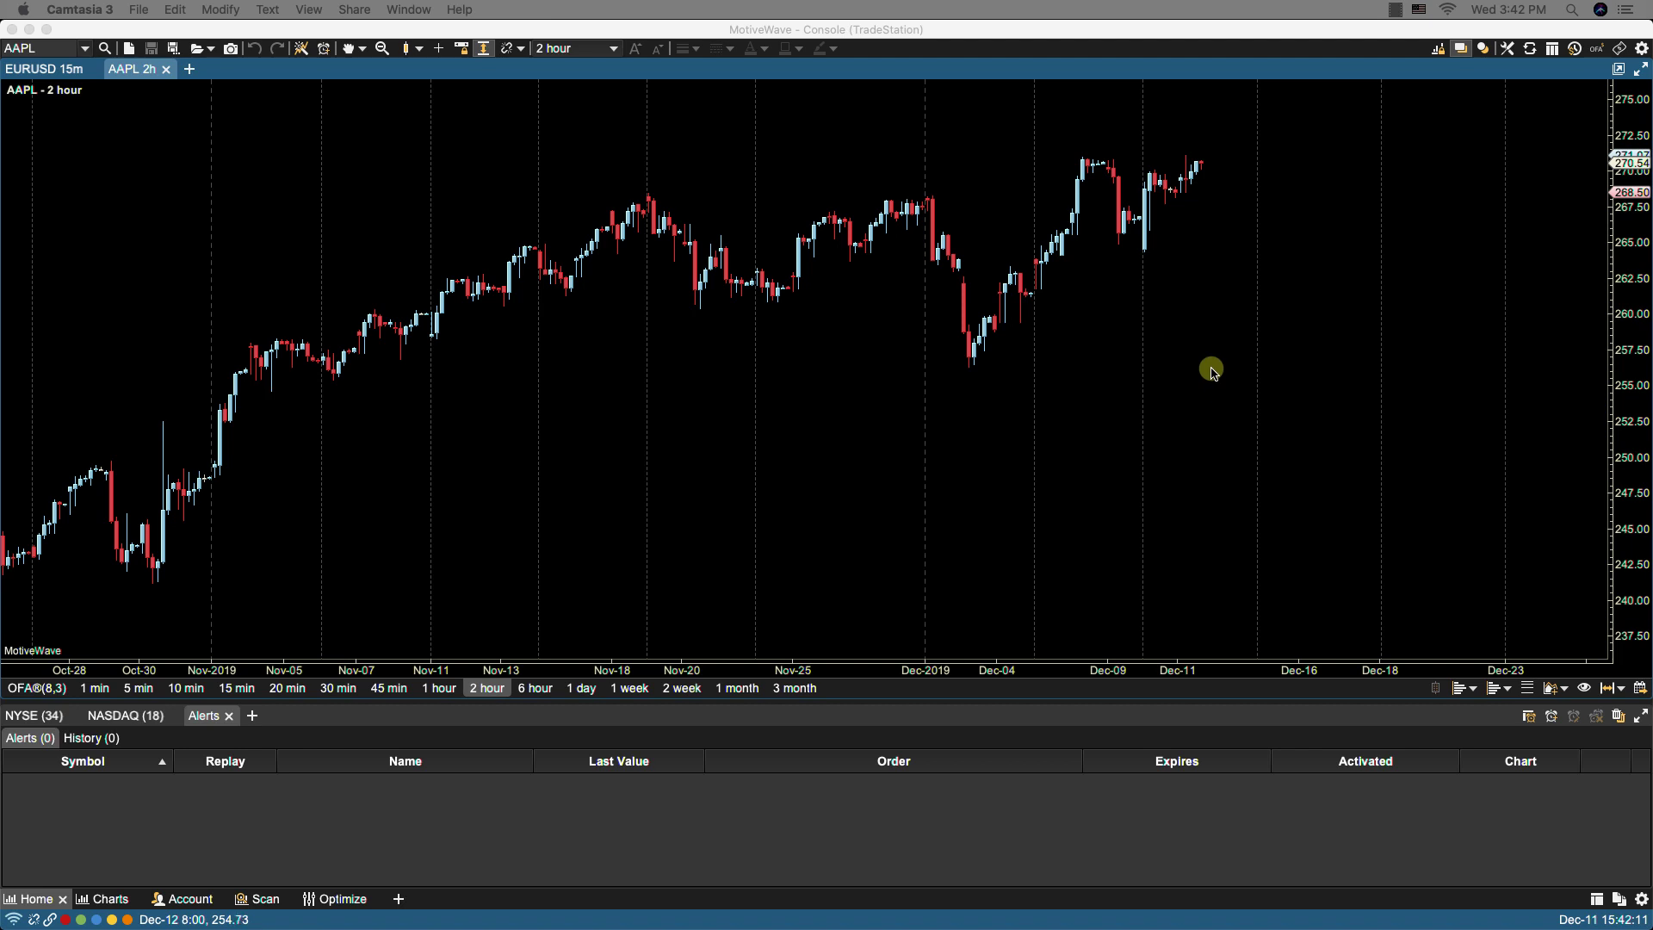
Step: In Chart Settings, move Buy Button and Sell Button into the AAPL chart's Labels and apply
double_click(1199, 328)
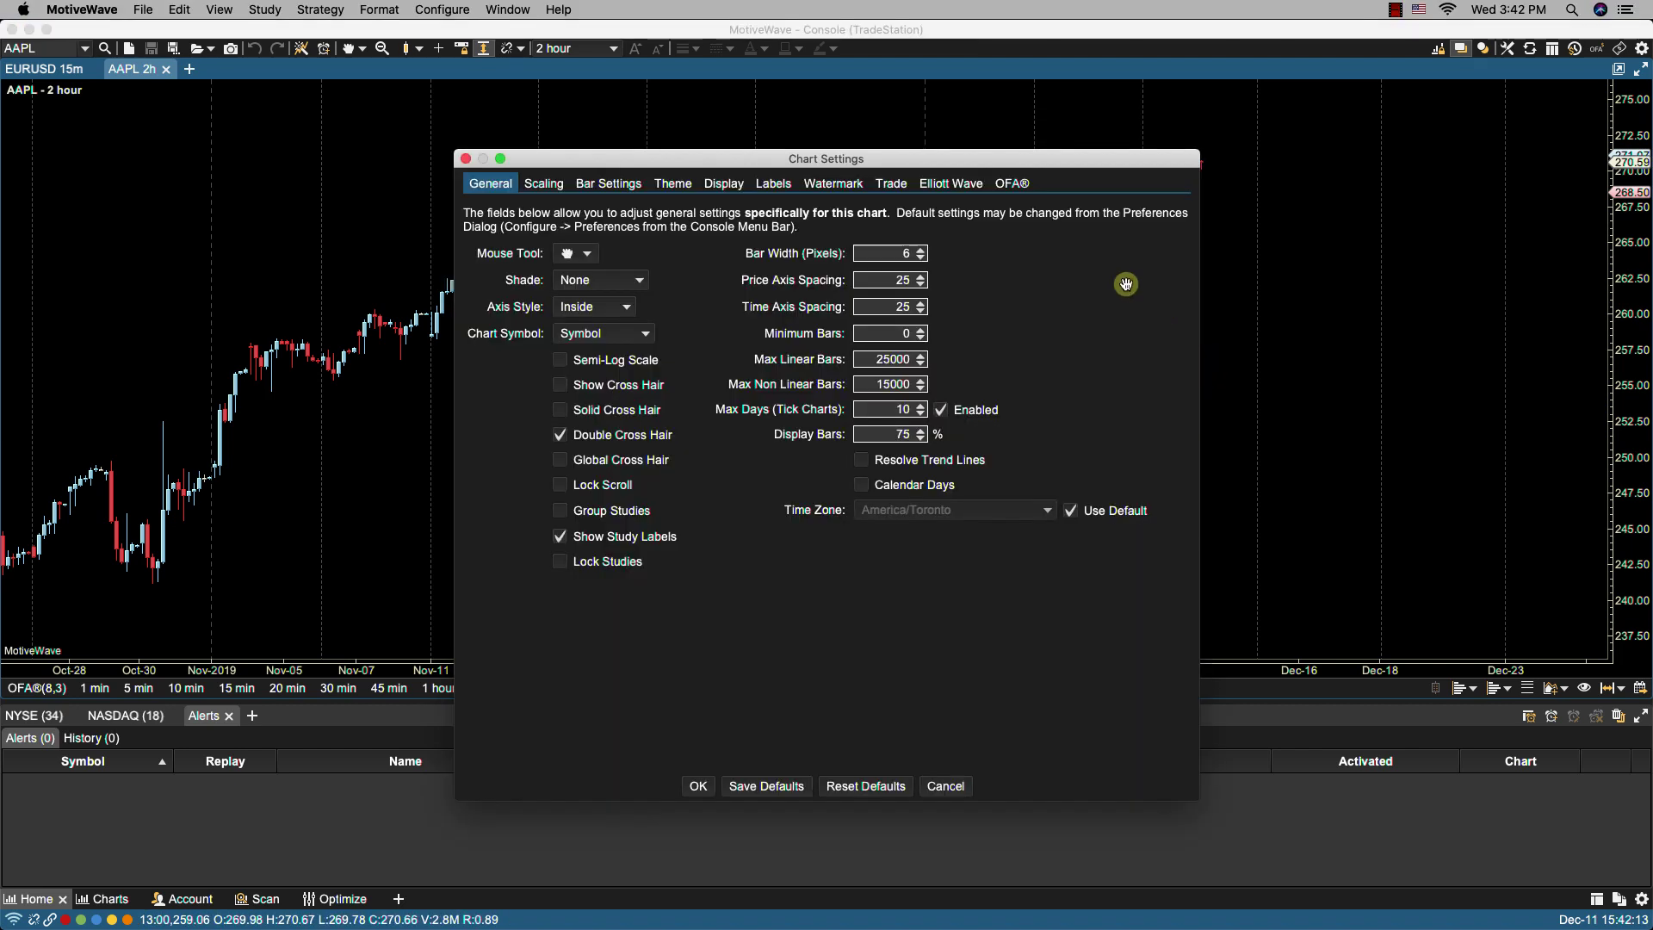
left_click(757, 186)
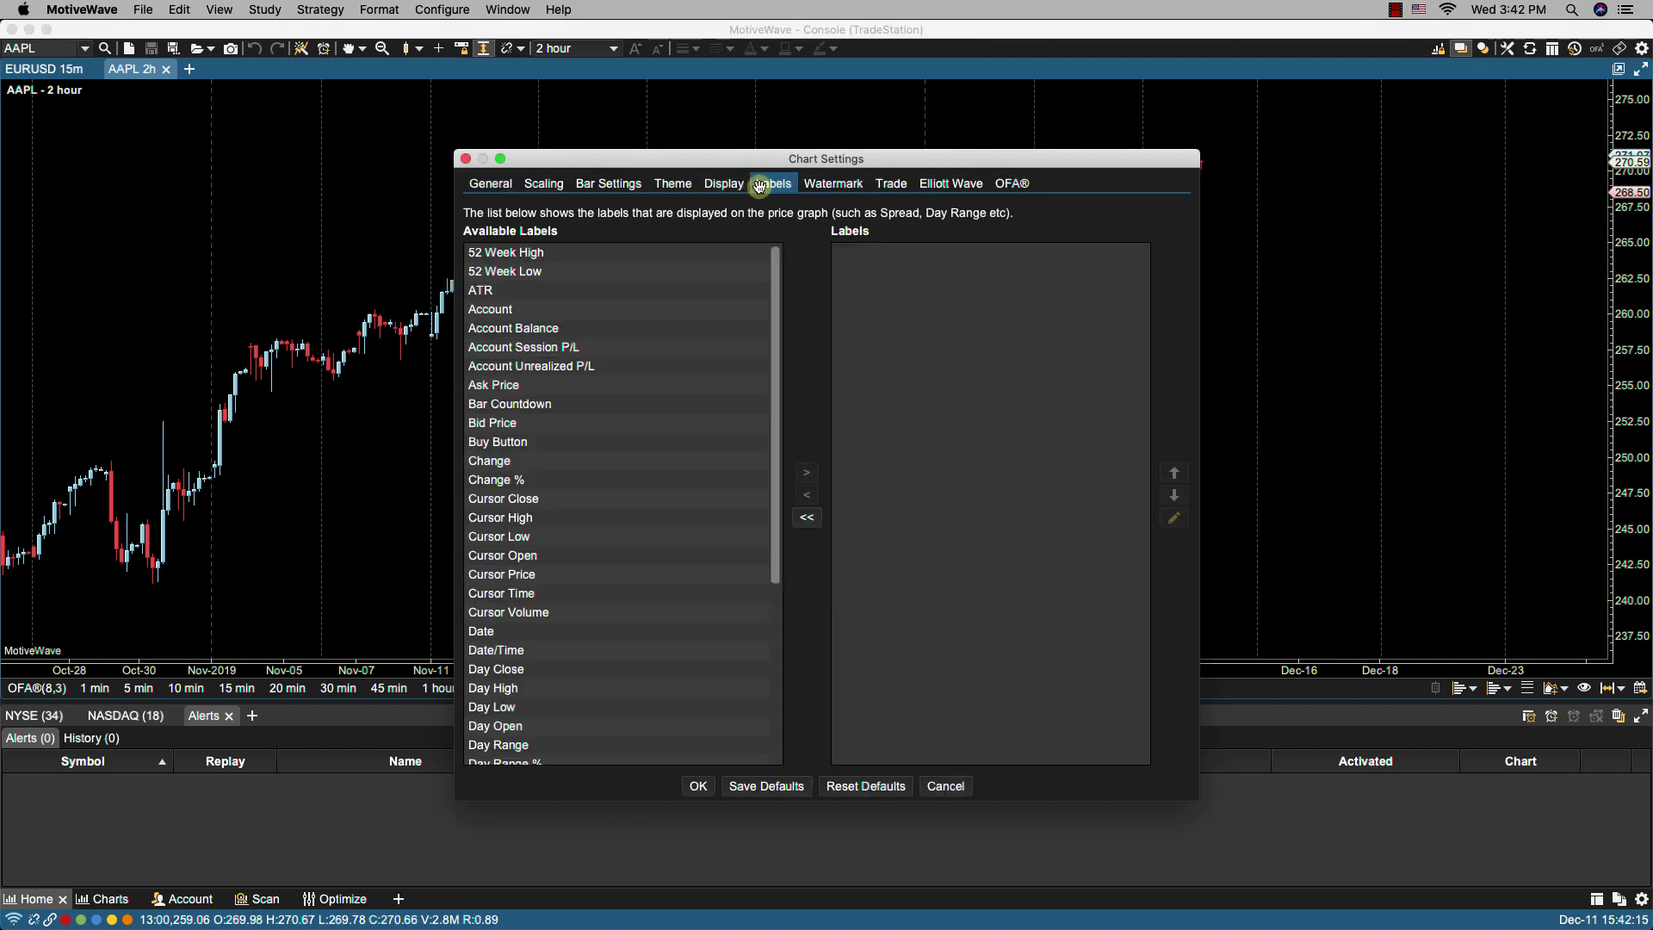
left_click(496, 442)
left_click(803, 473)
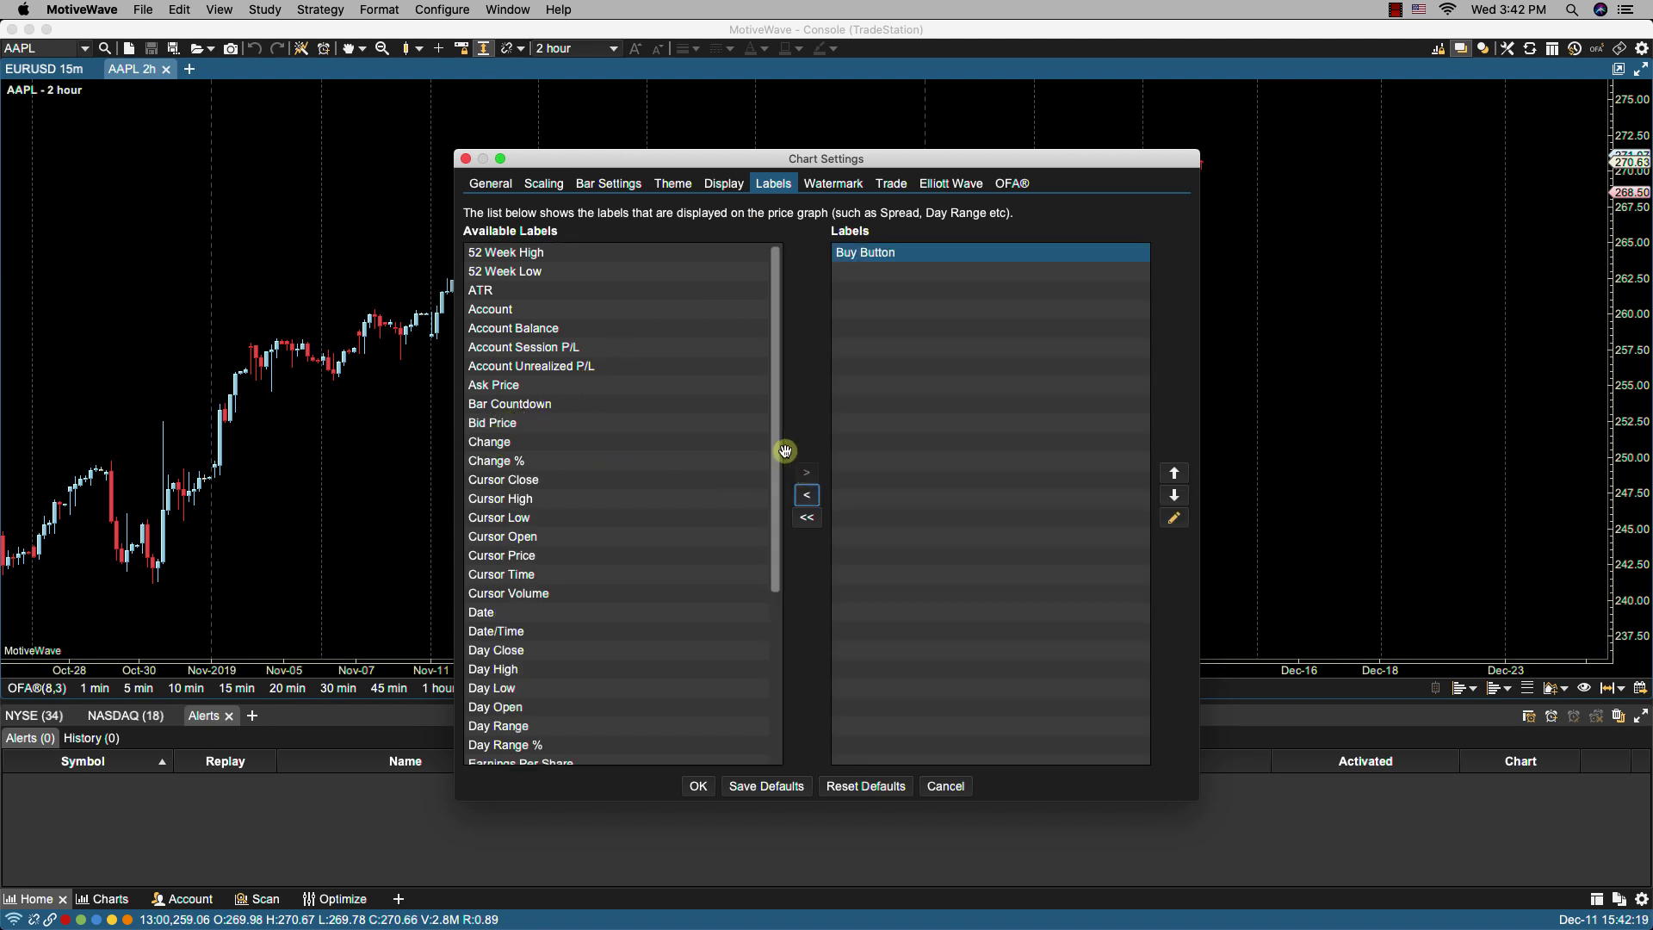
left_click_drag(774, 410, 778, 572)
left_click(519, 718)
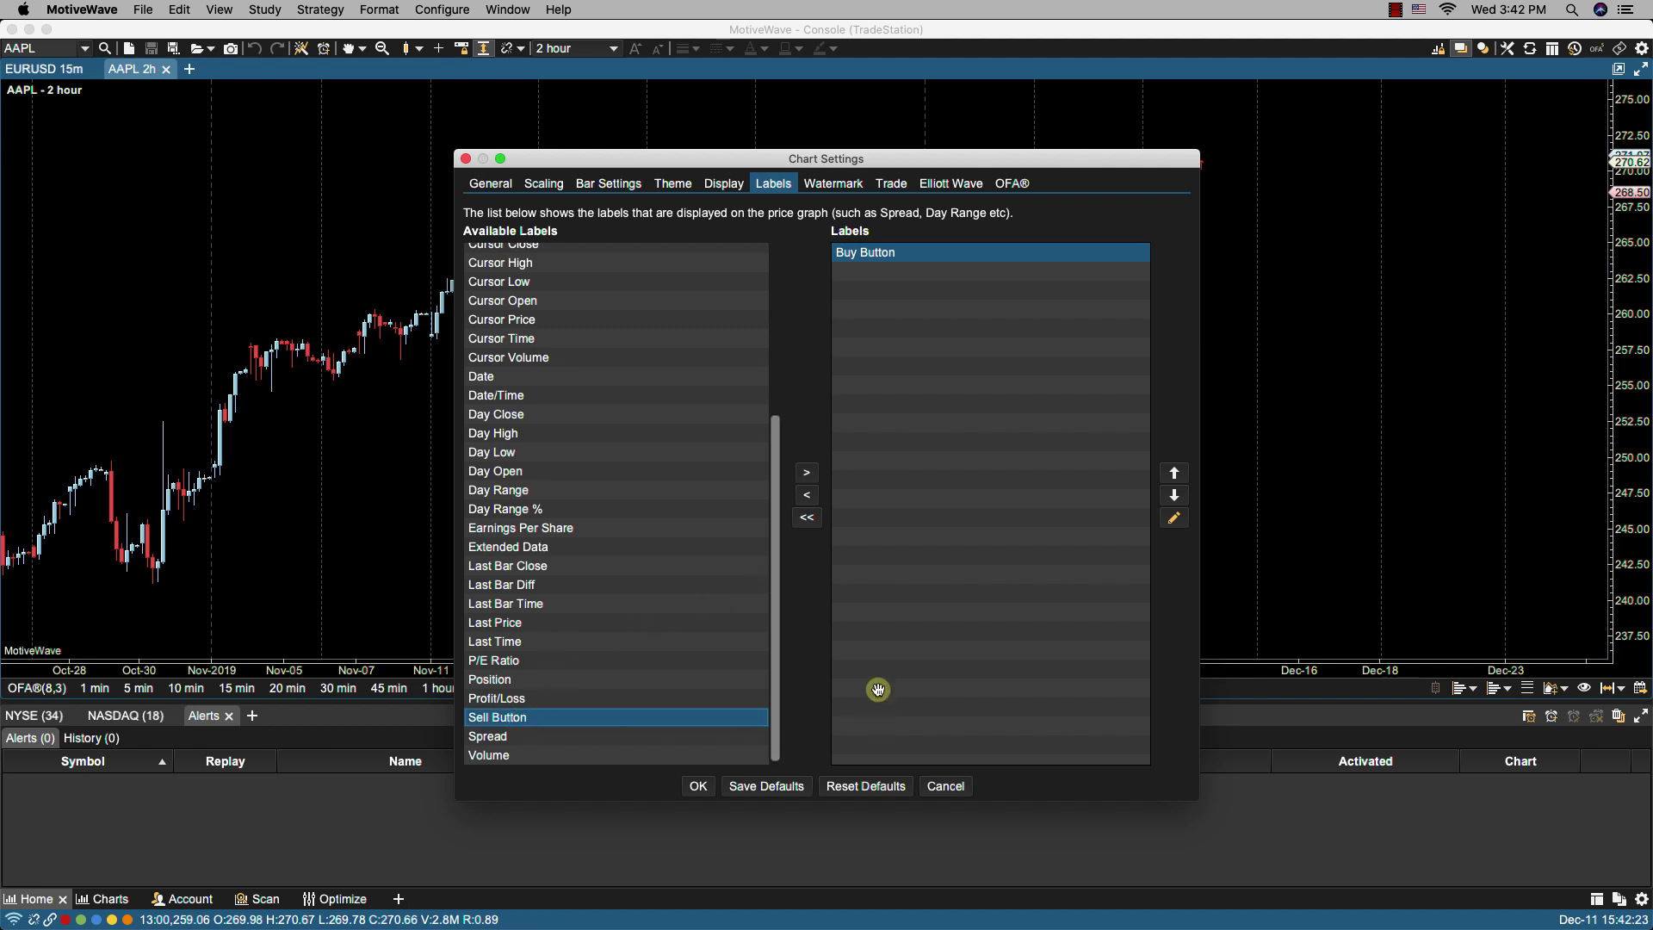
left_click(807, 473)
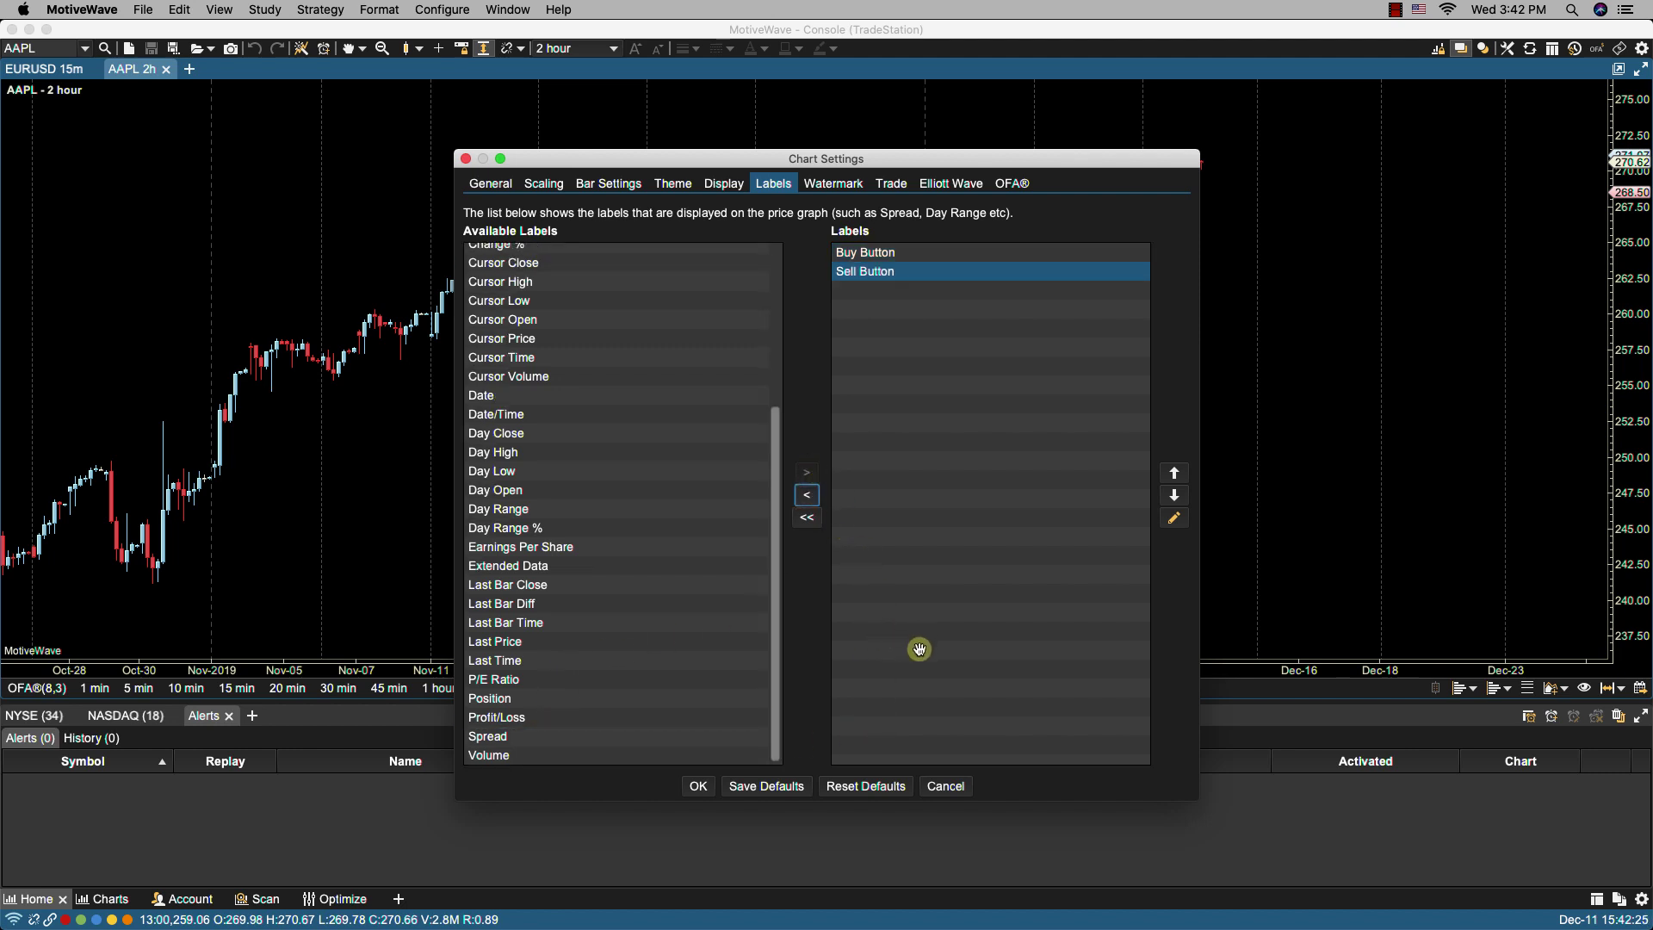
left_click(698, 786)
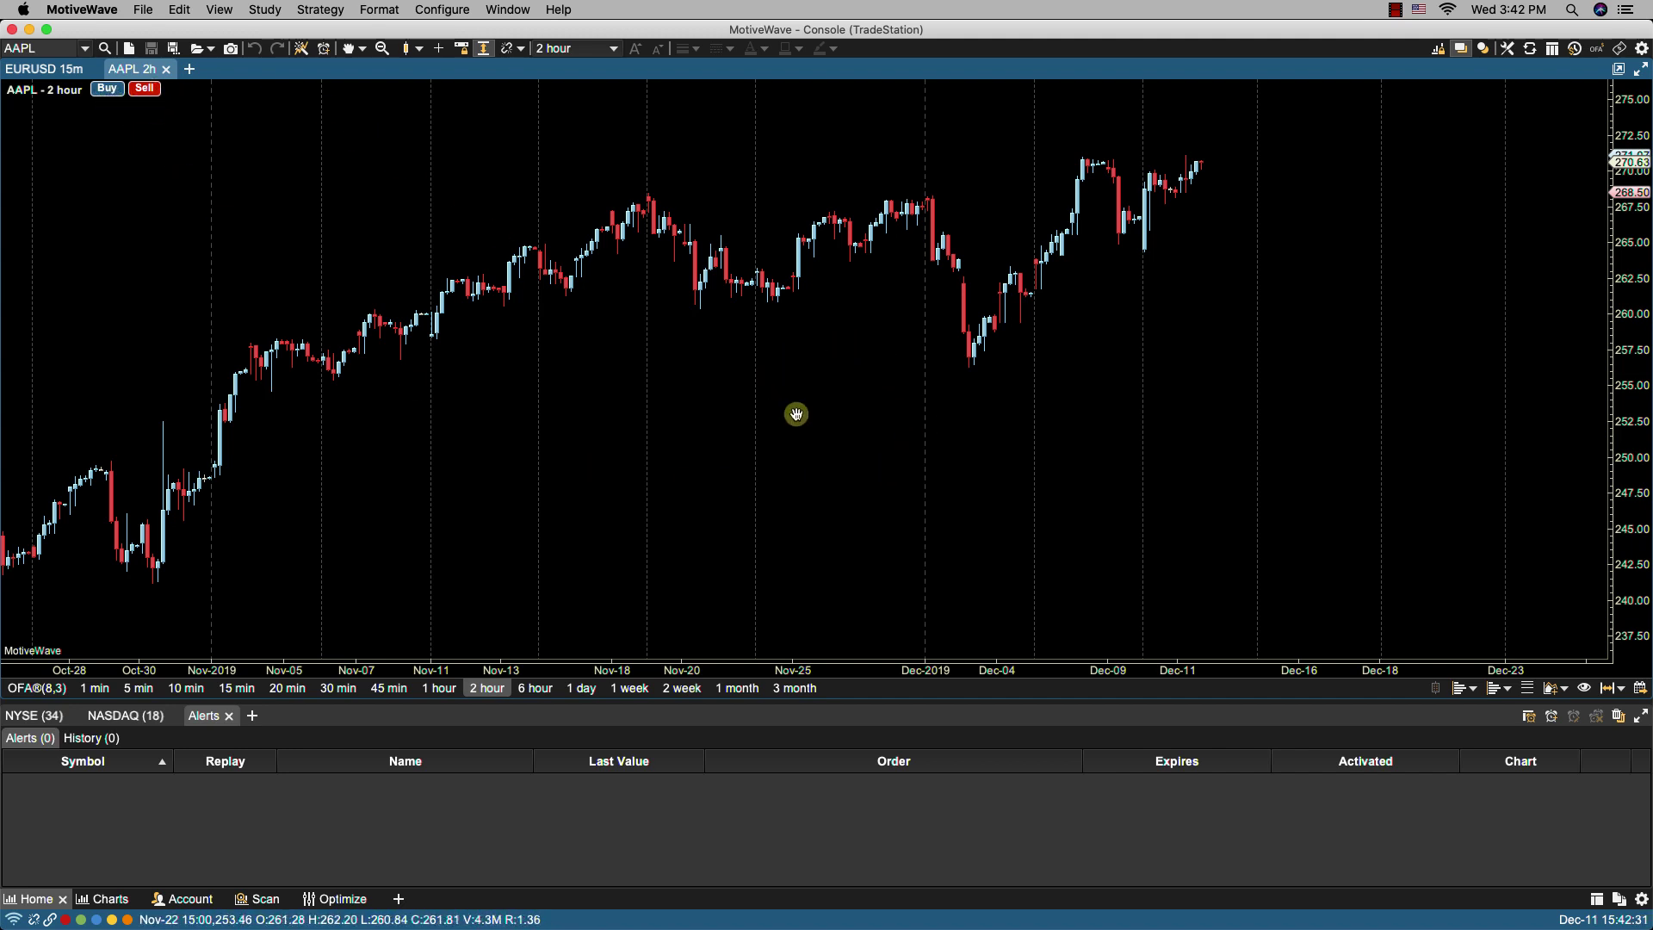
Step: Reopen Chart Settings to confirm Buy Button and Sell Button are listed under Labels
right_click(1137, 363)
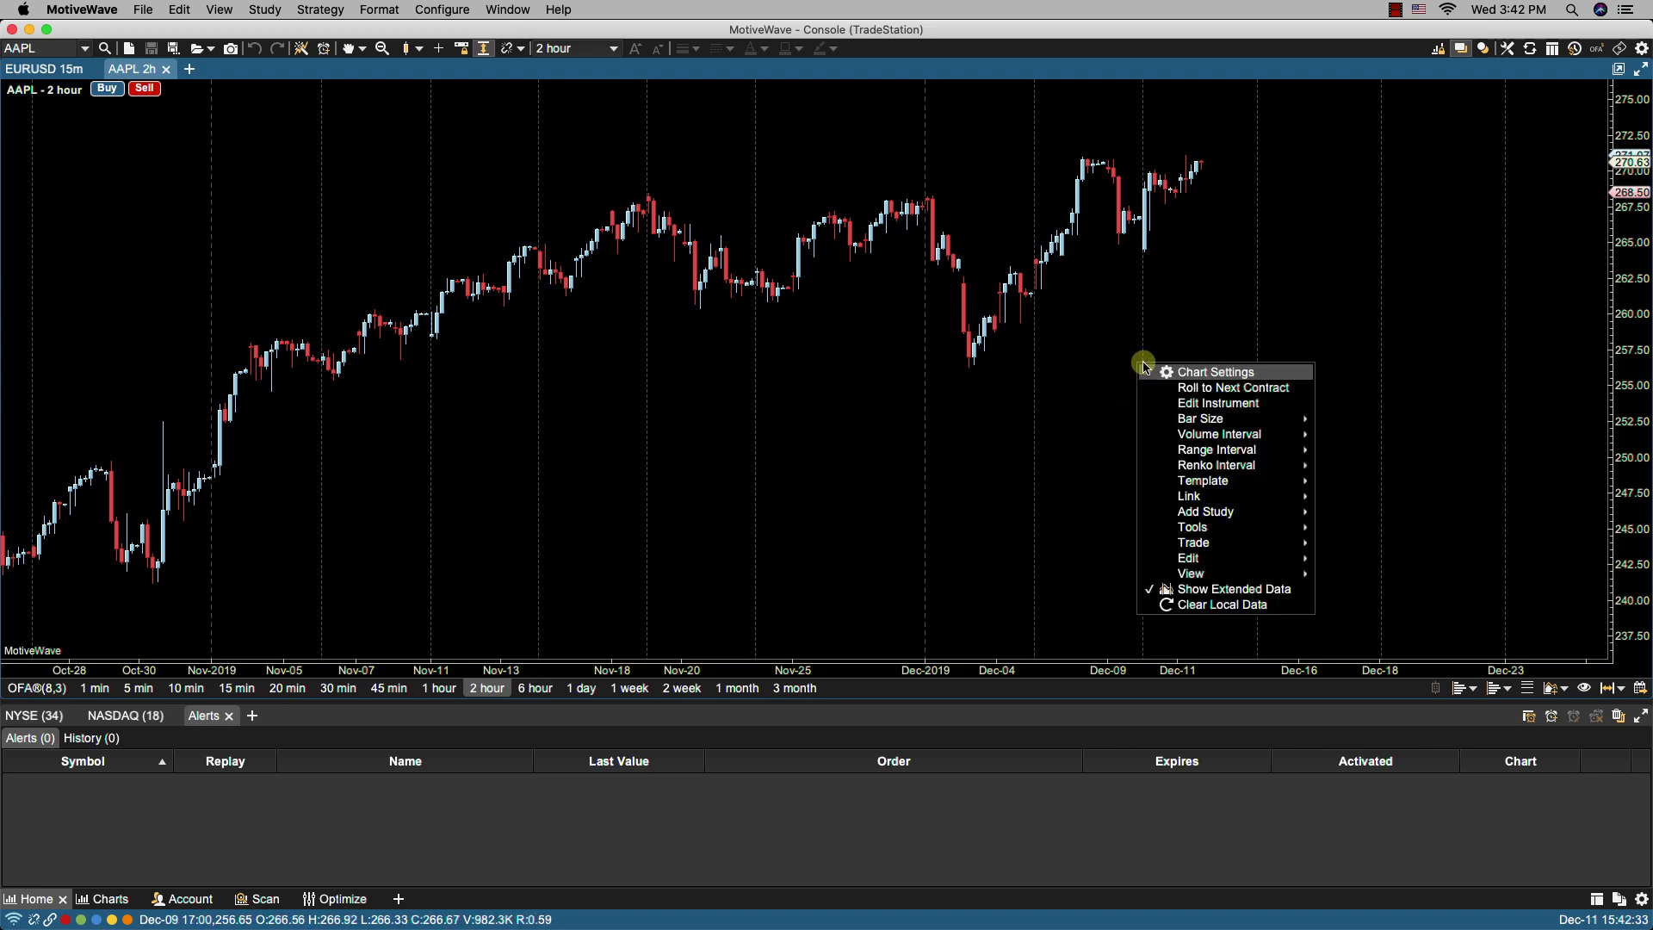
left_click(1237, 373)
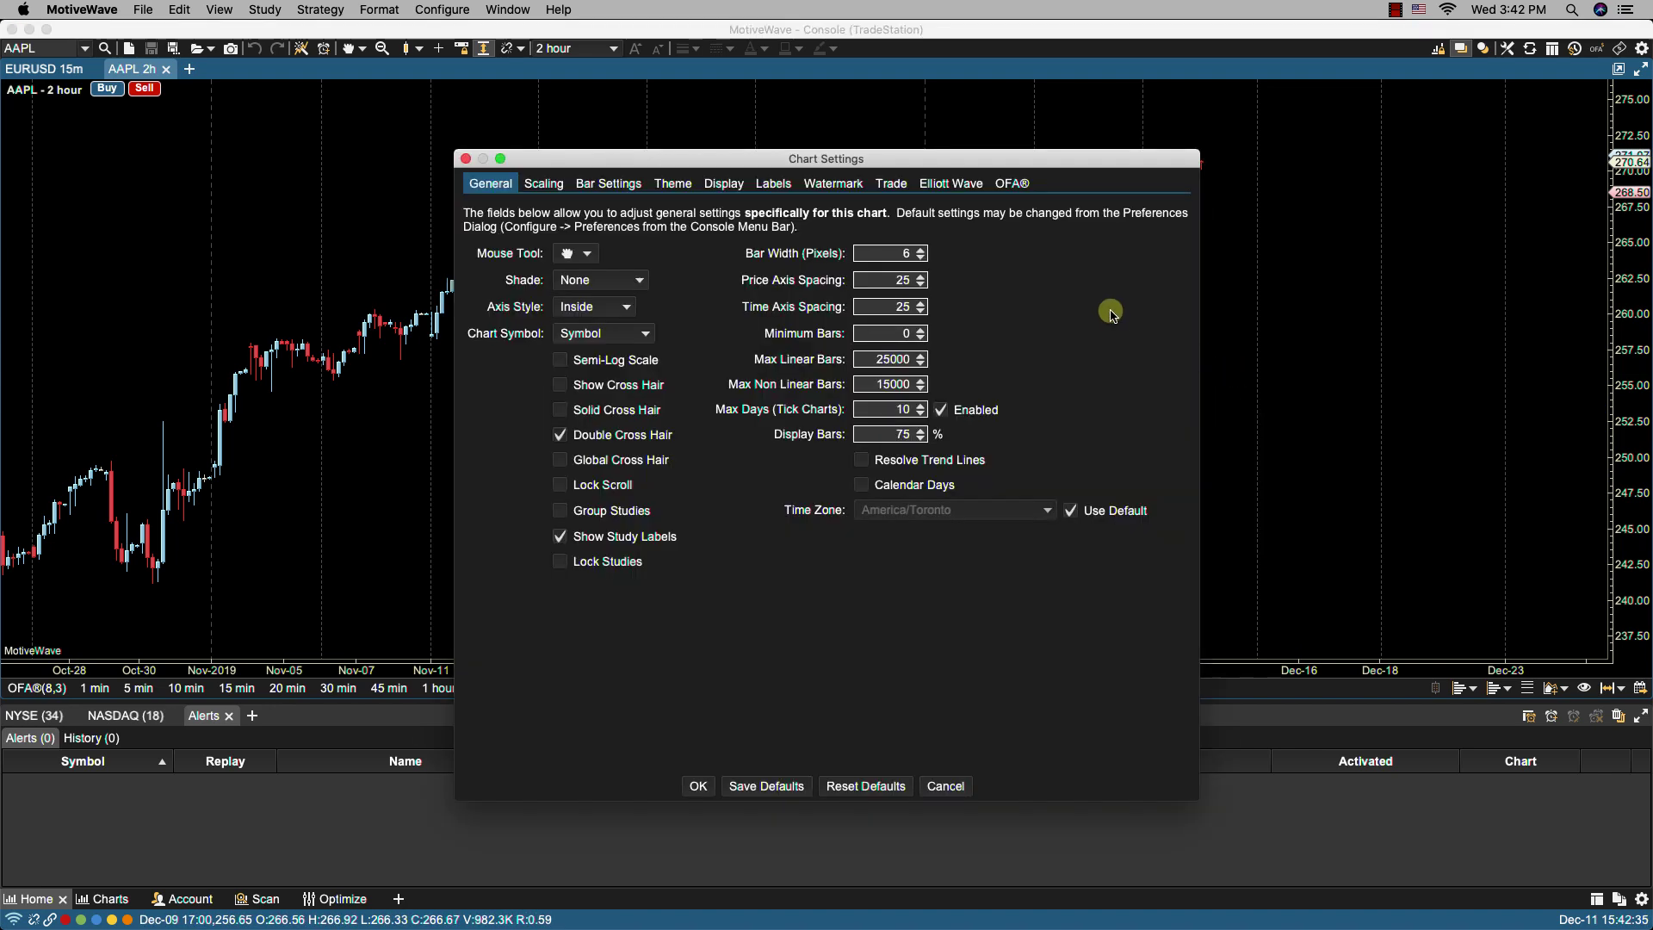
left_click(792, 188)
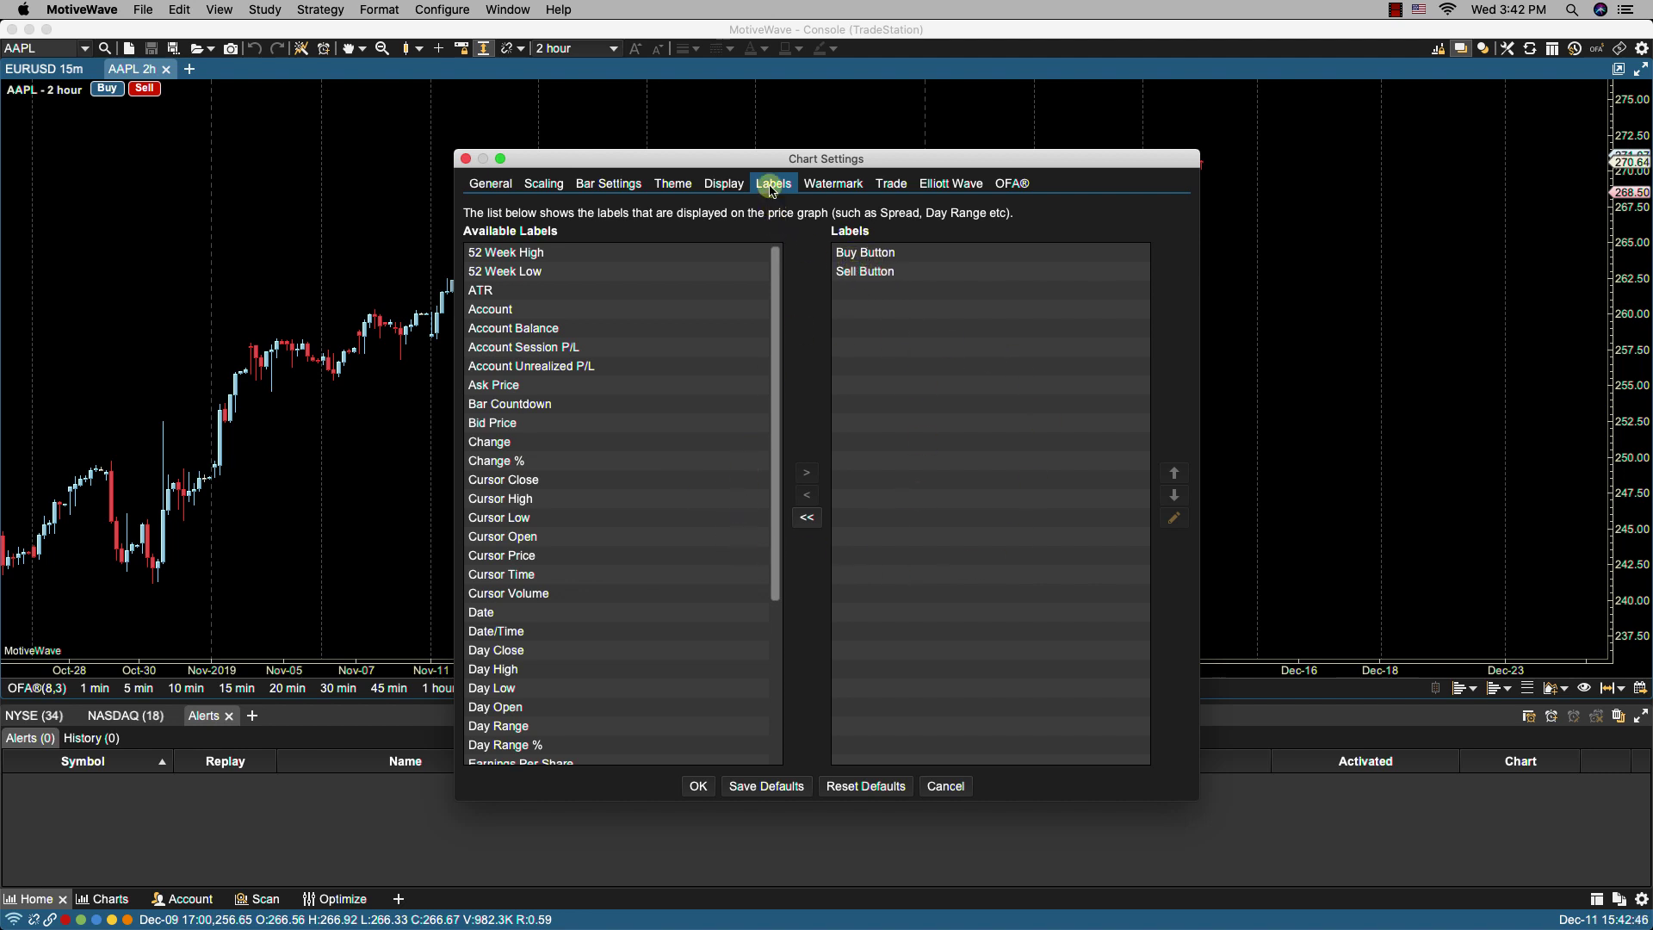
left_click(700, 785)
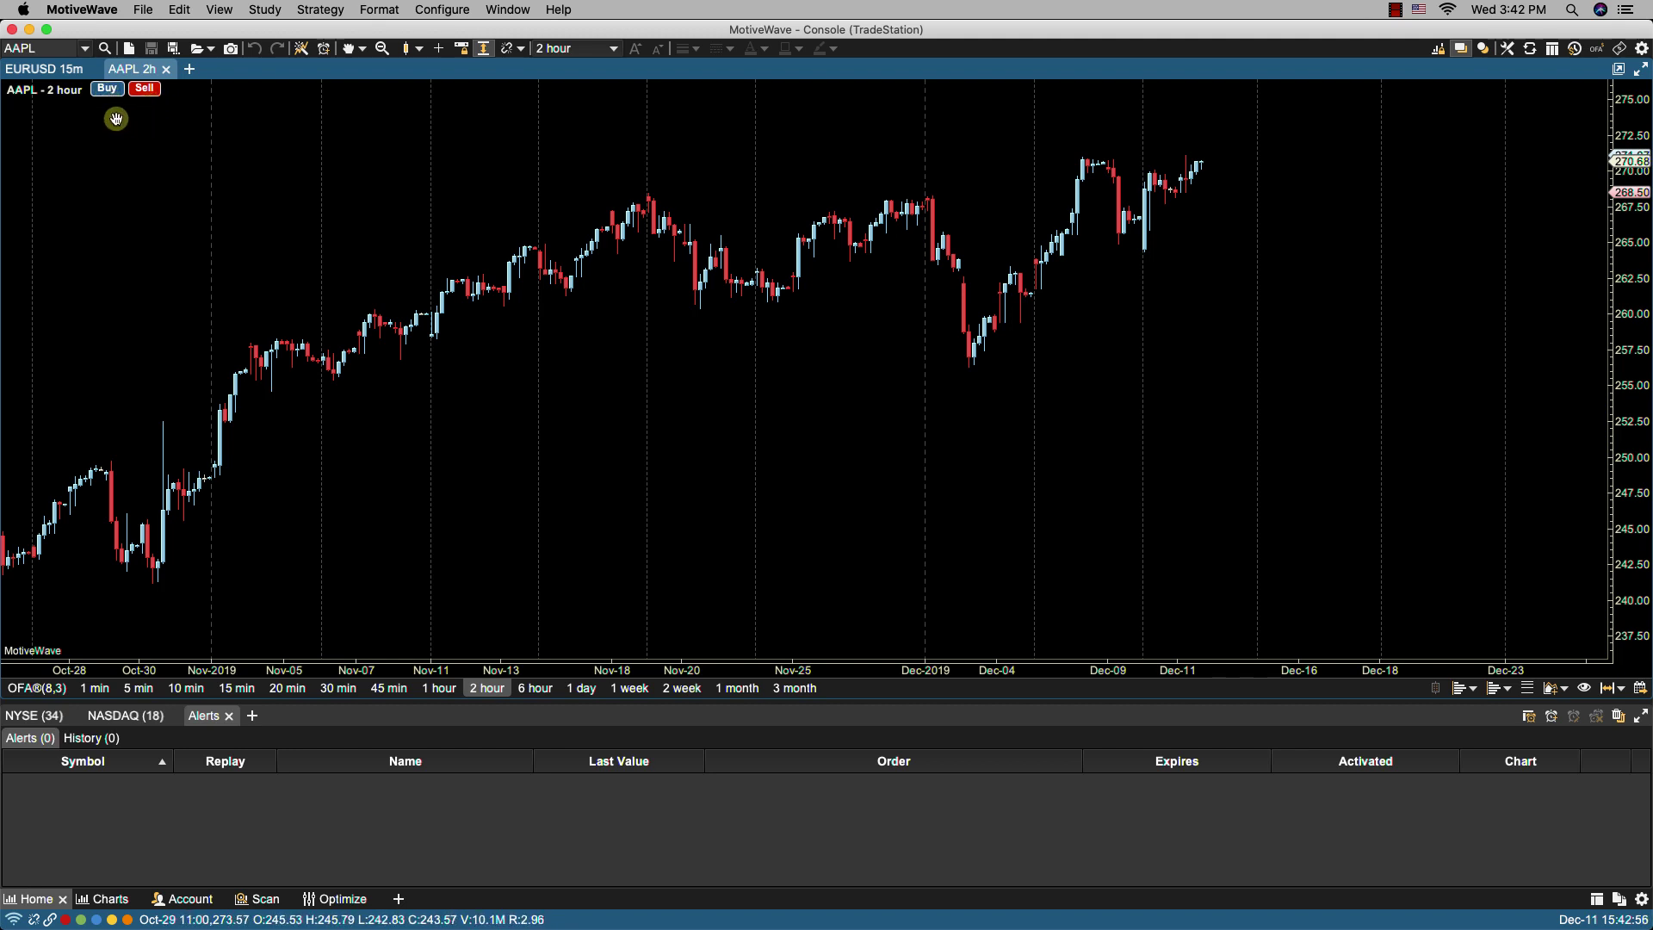
Step: Start an AAPL buy order from the chart's Buy button and show its preset quantities
left_click(107, 89)
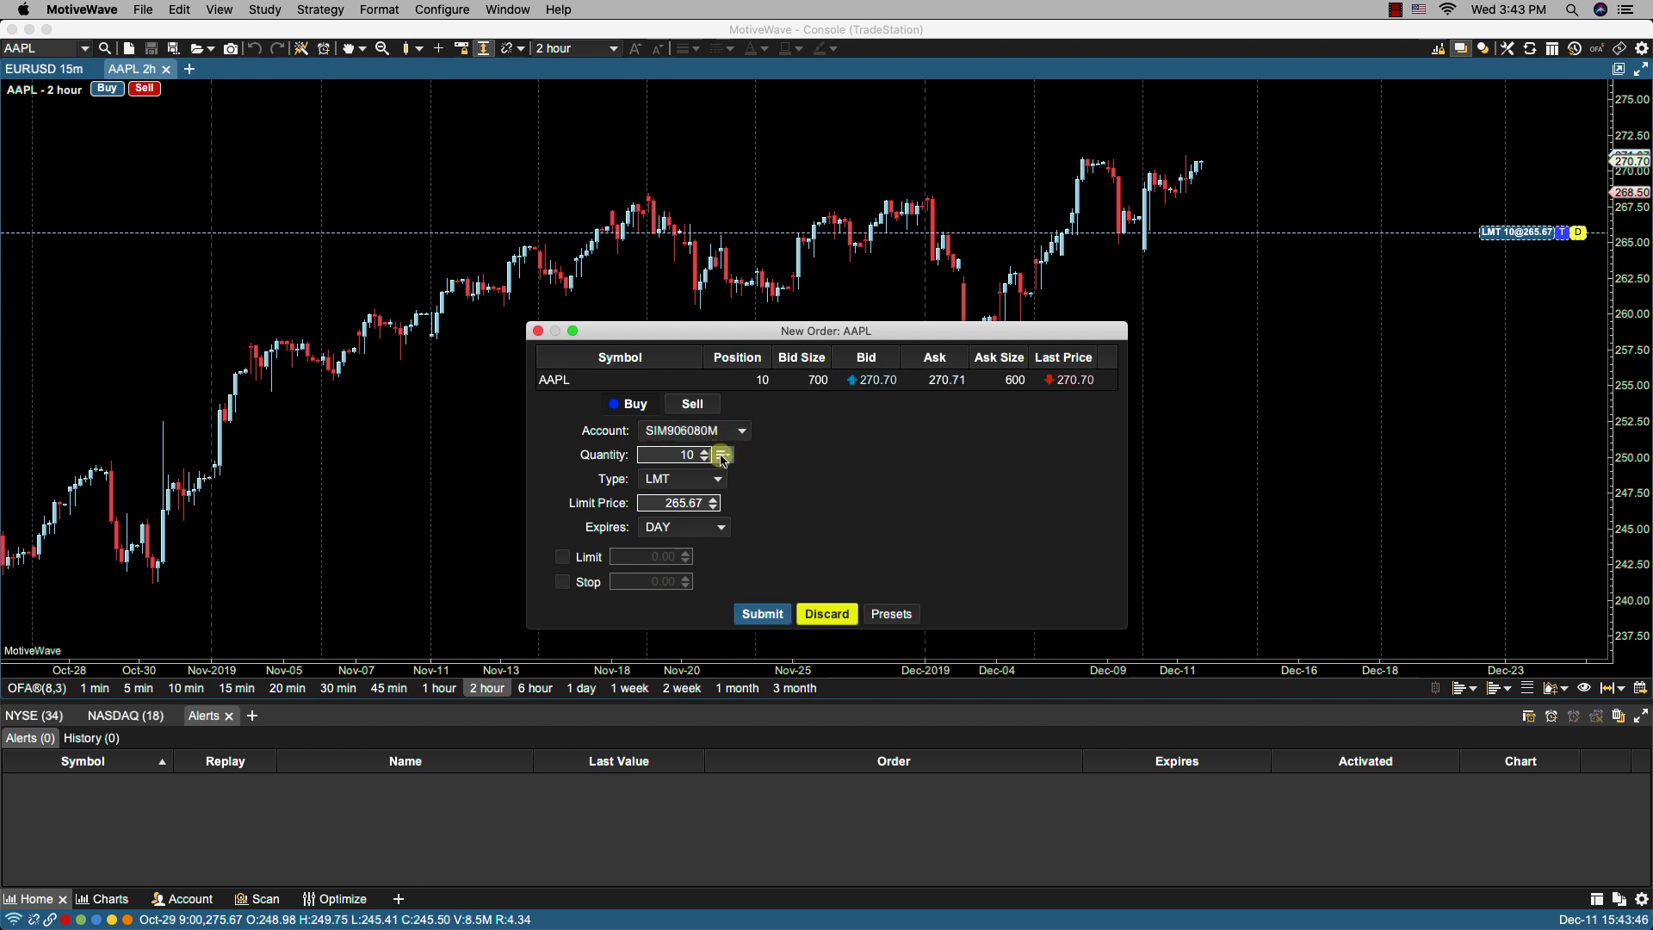
left_click(721, 456)
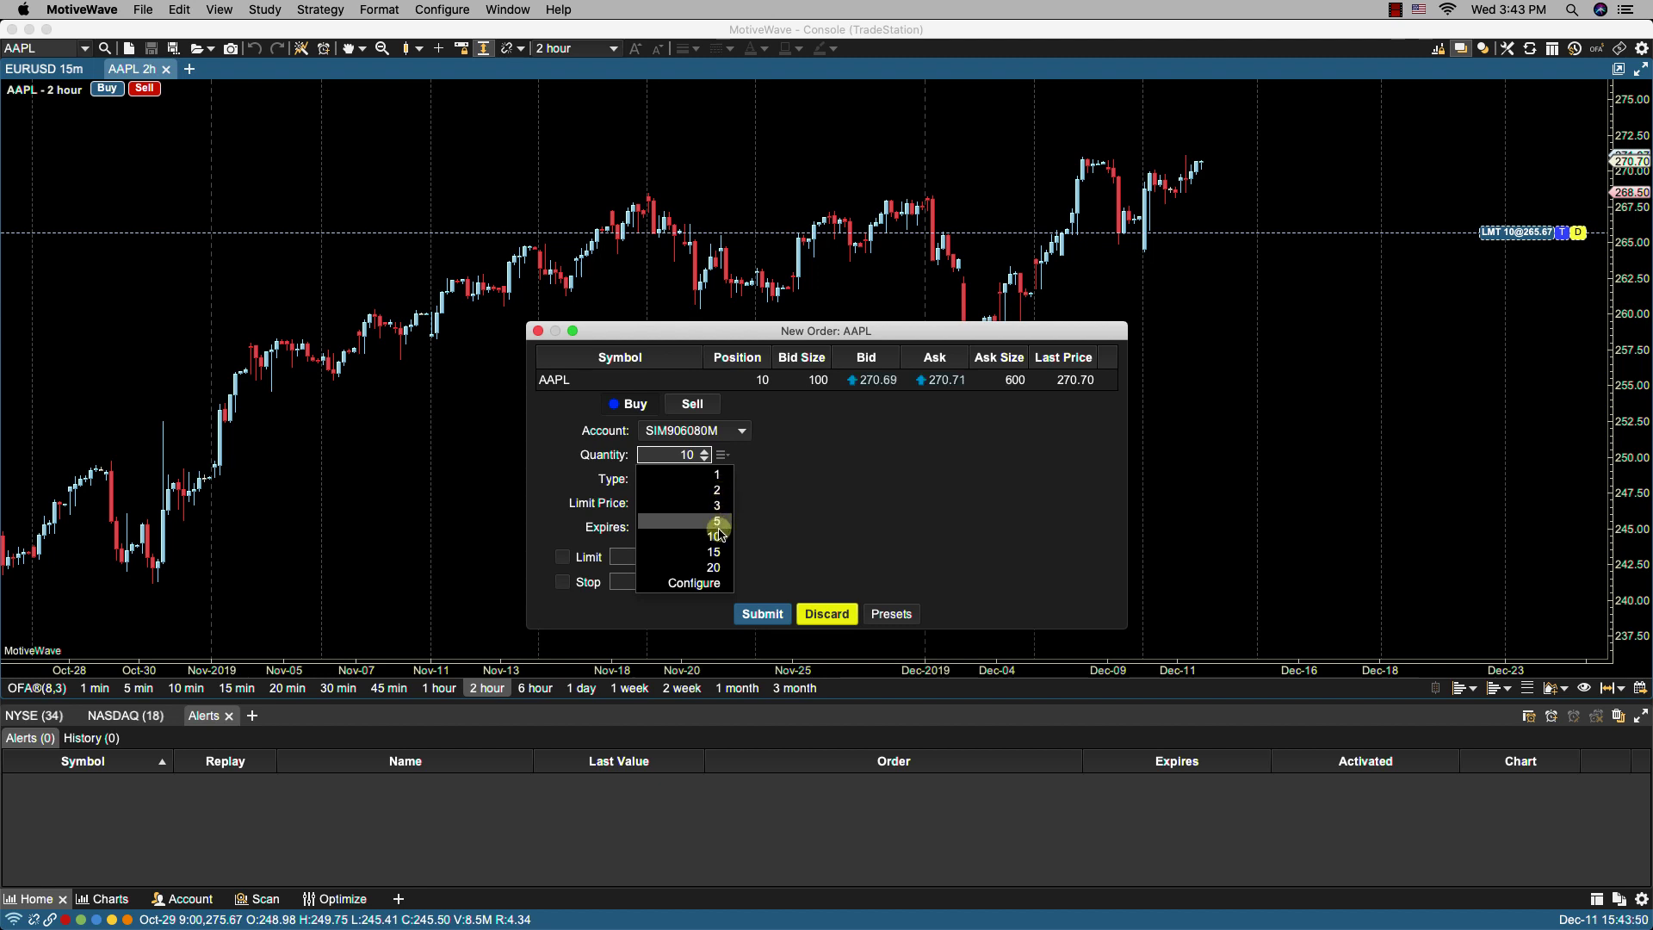
Step: Open the Apple Inc order presets twice and cancel both times, leaving them unchanged
left_click(694, 584)
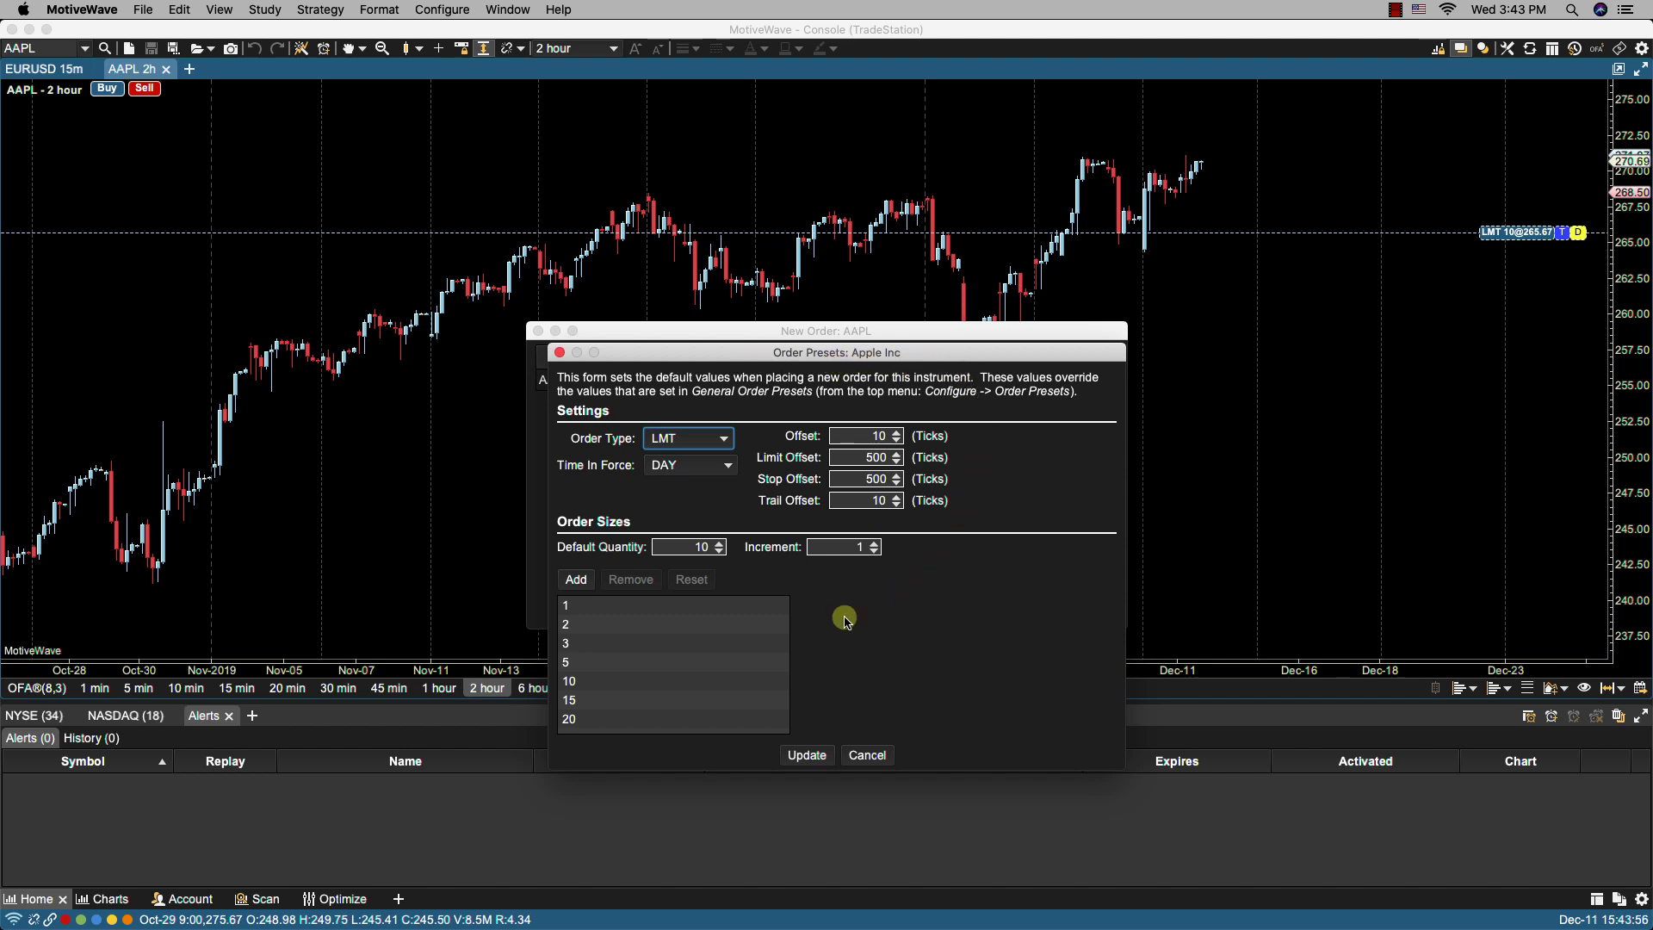
left_click(864, 756)
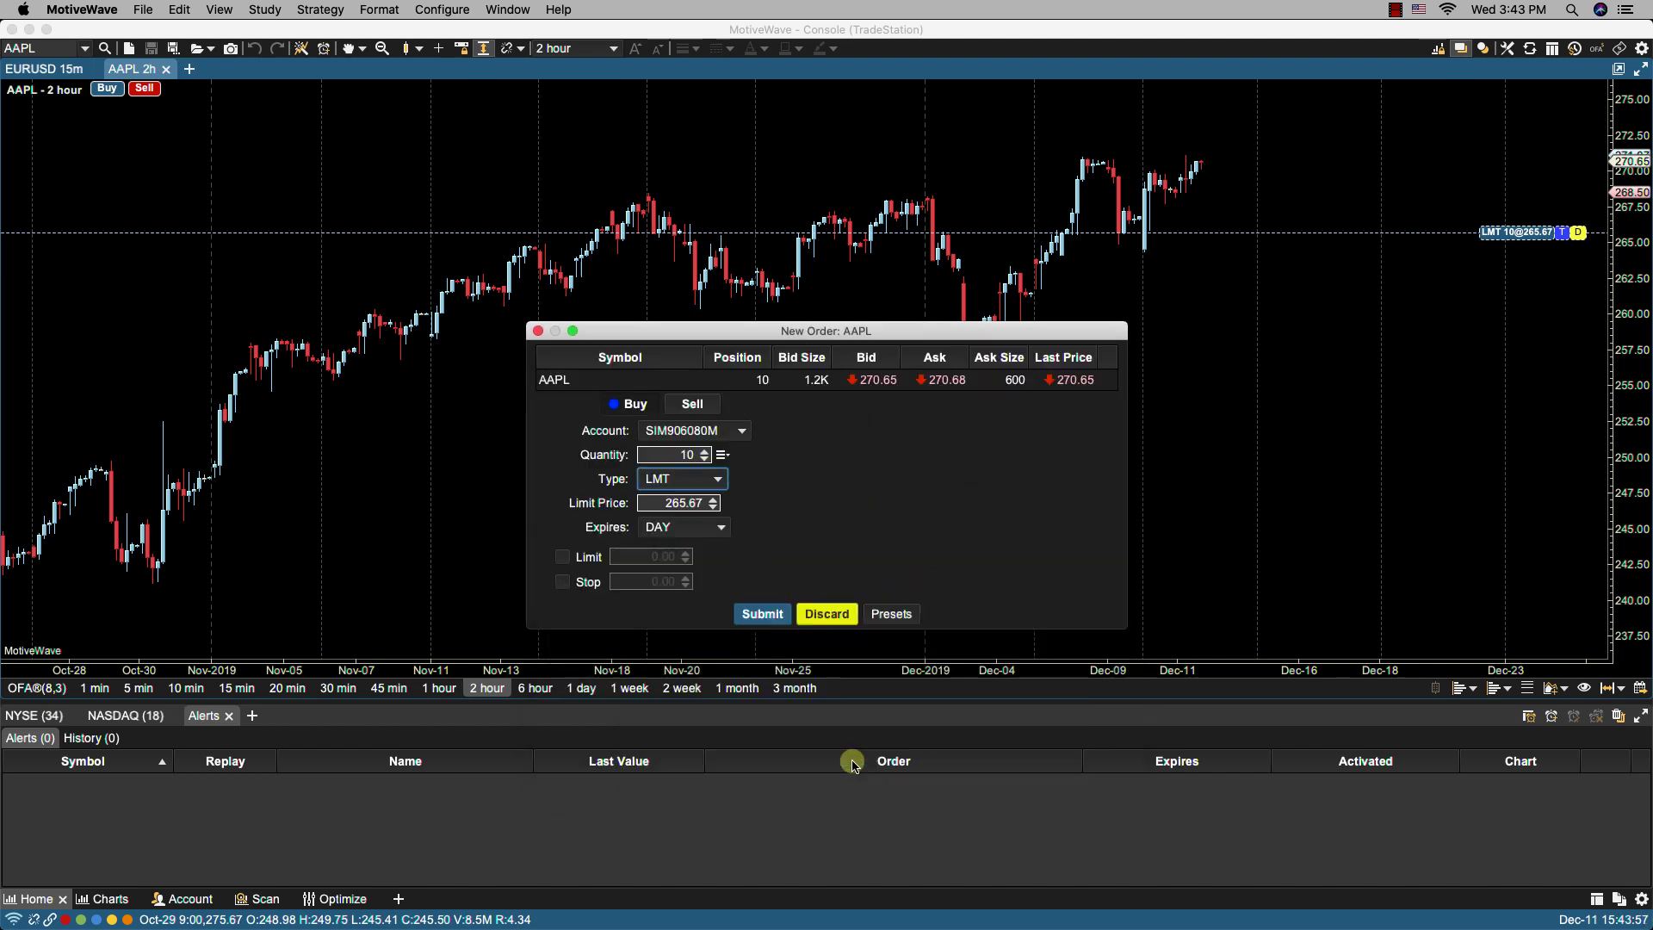
left_click(892, 615)
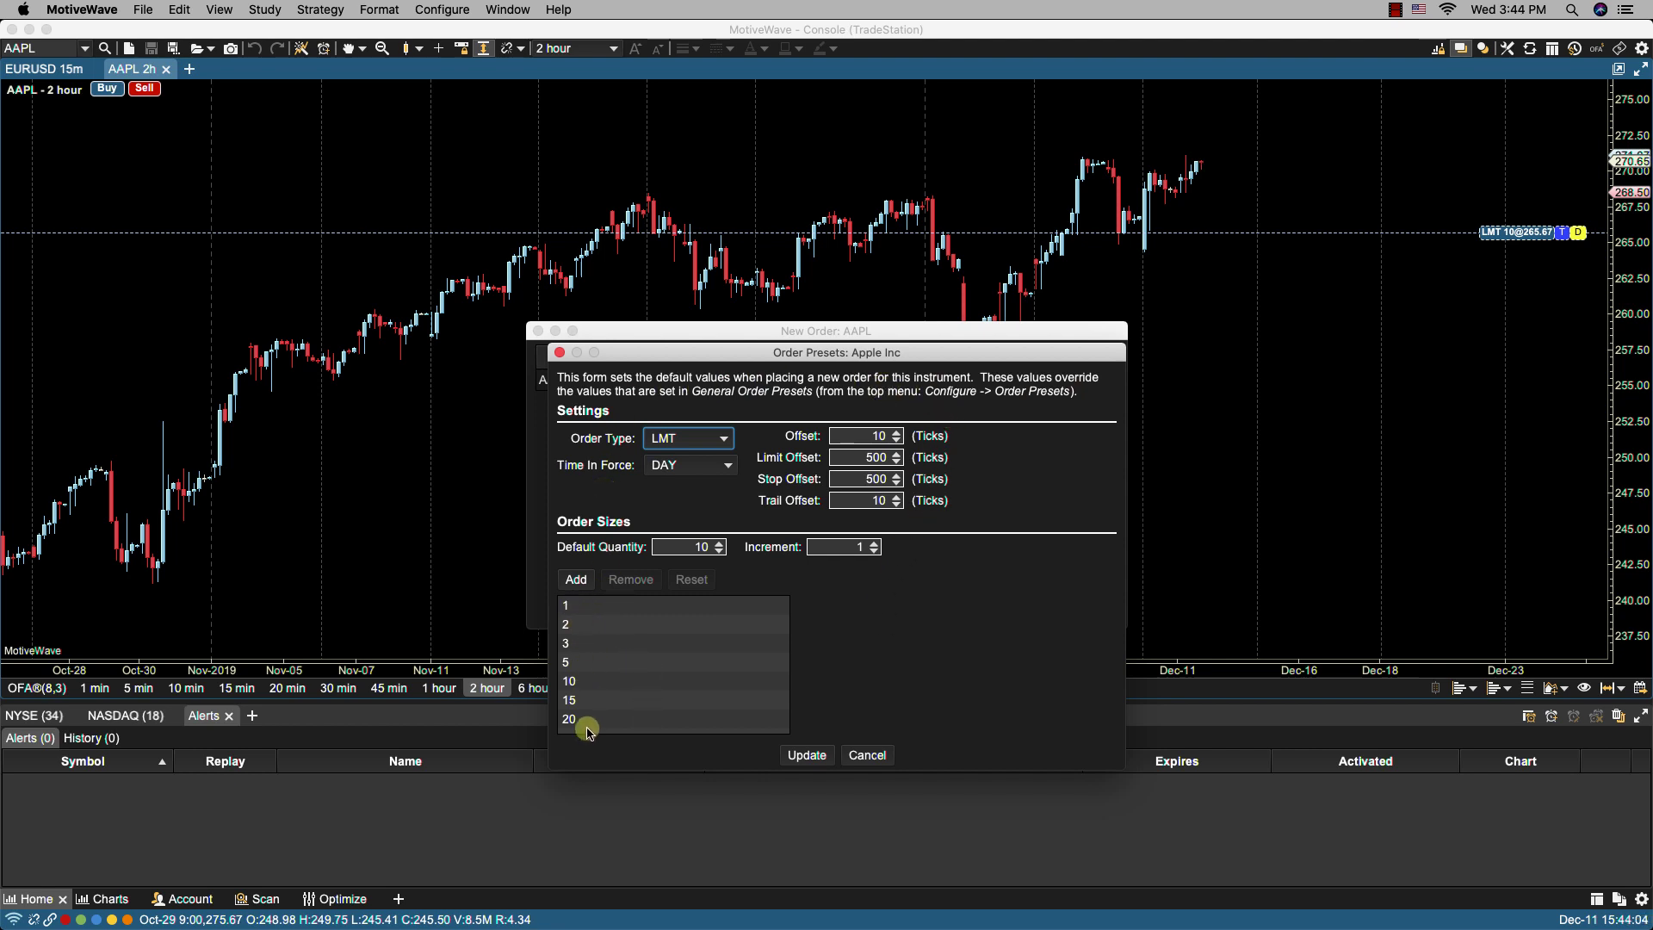
left_click(855, 758)
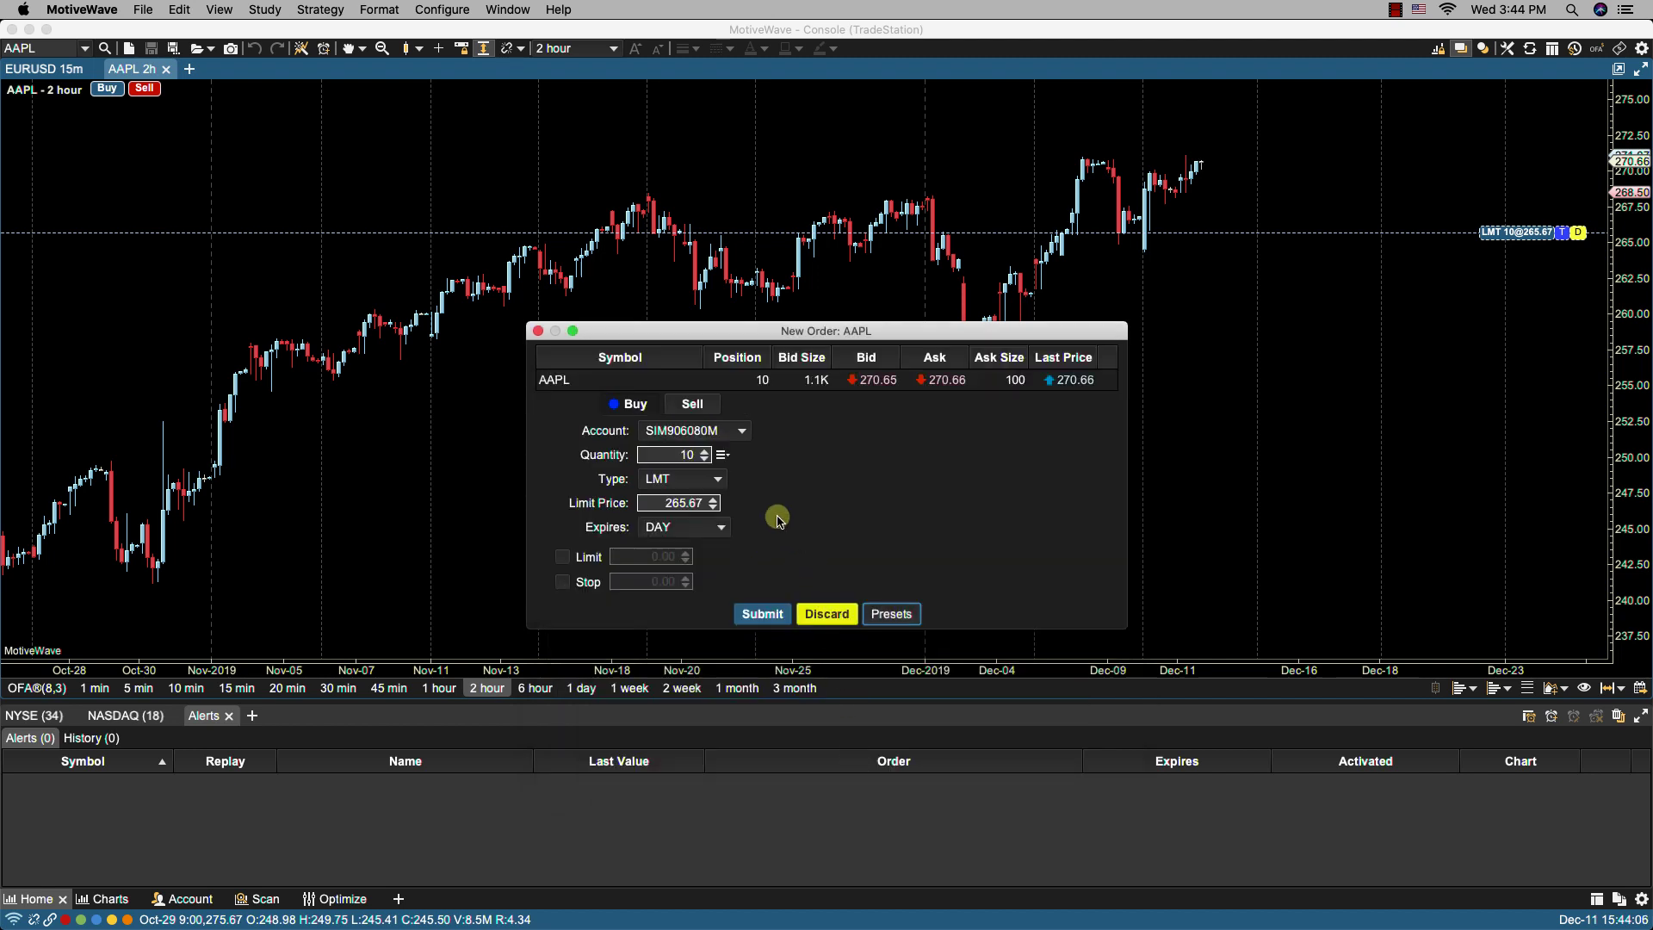
Step: Make the AAPL ticket a 10-share MKT order with DAY expiry
left_click(726, 458)
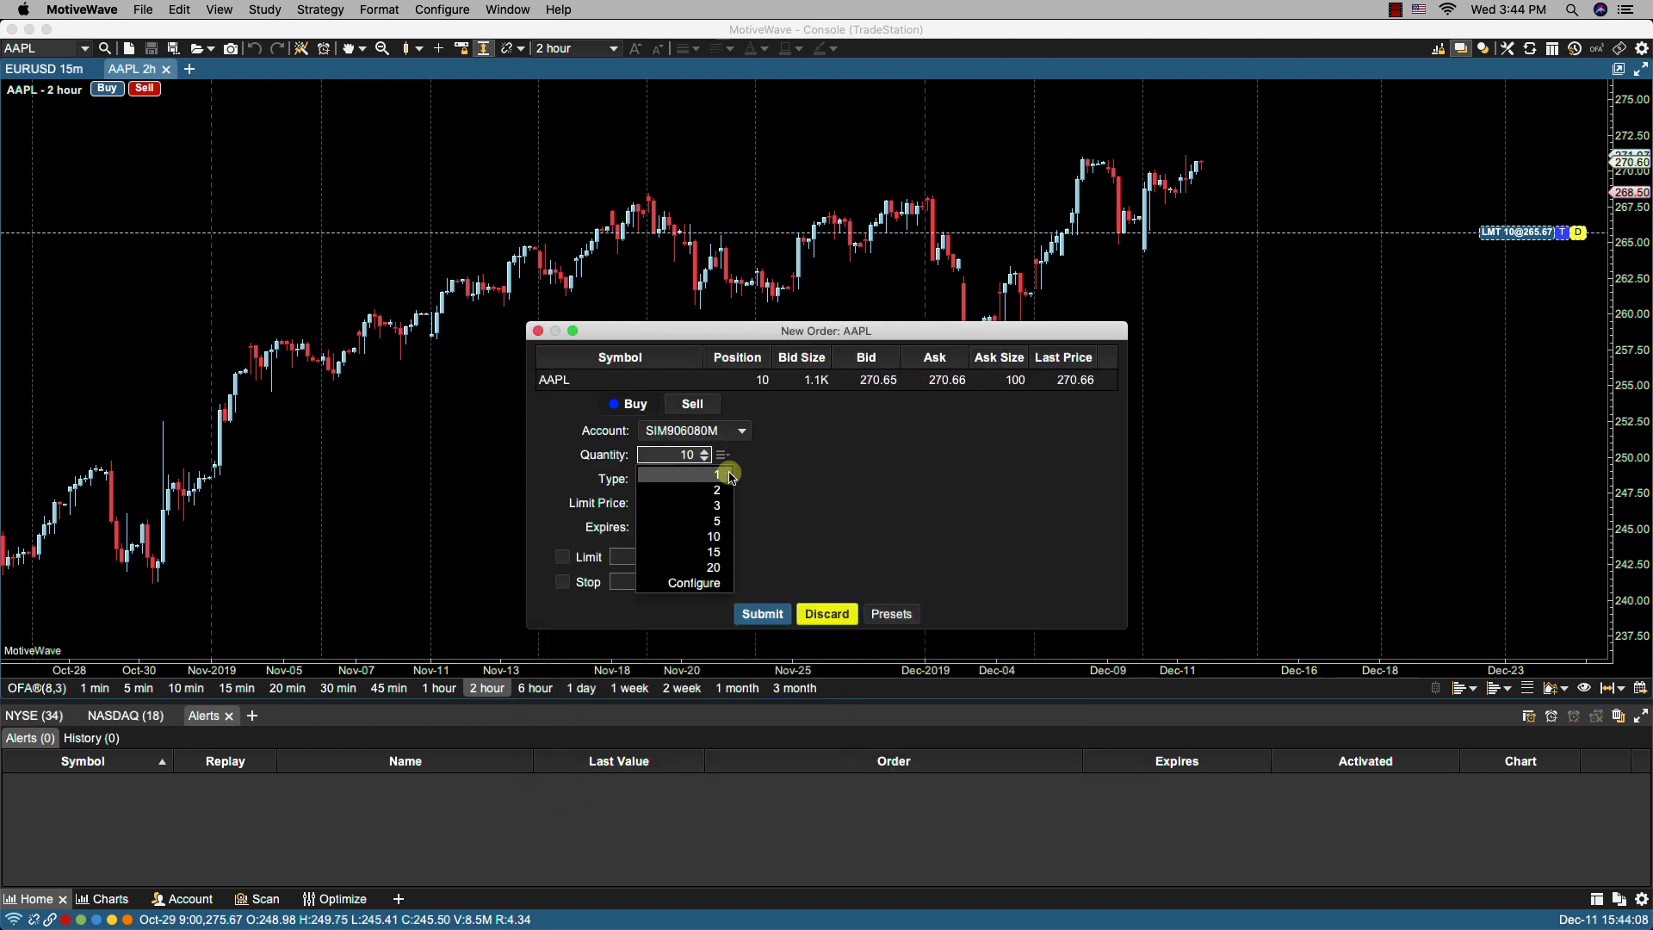
left_click(838, 498)
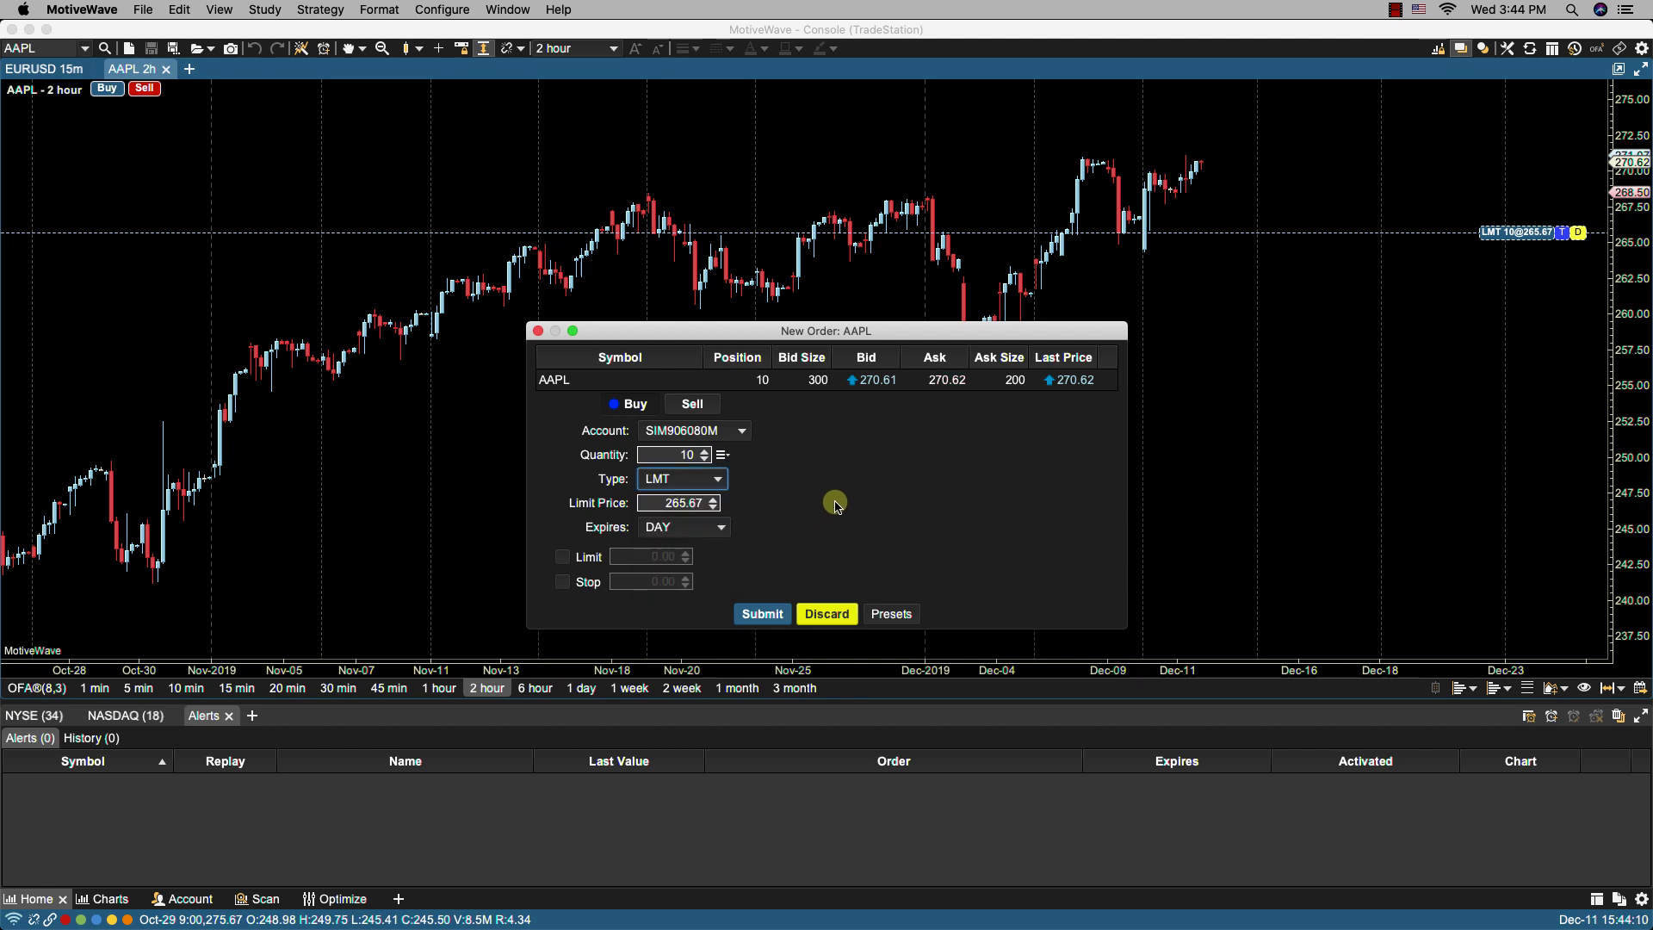
left_click(705, 485)
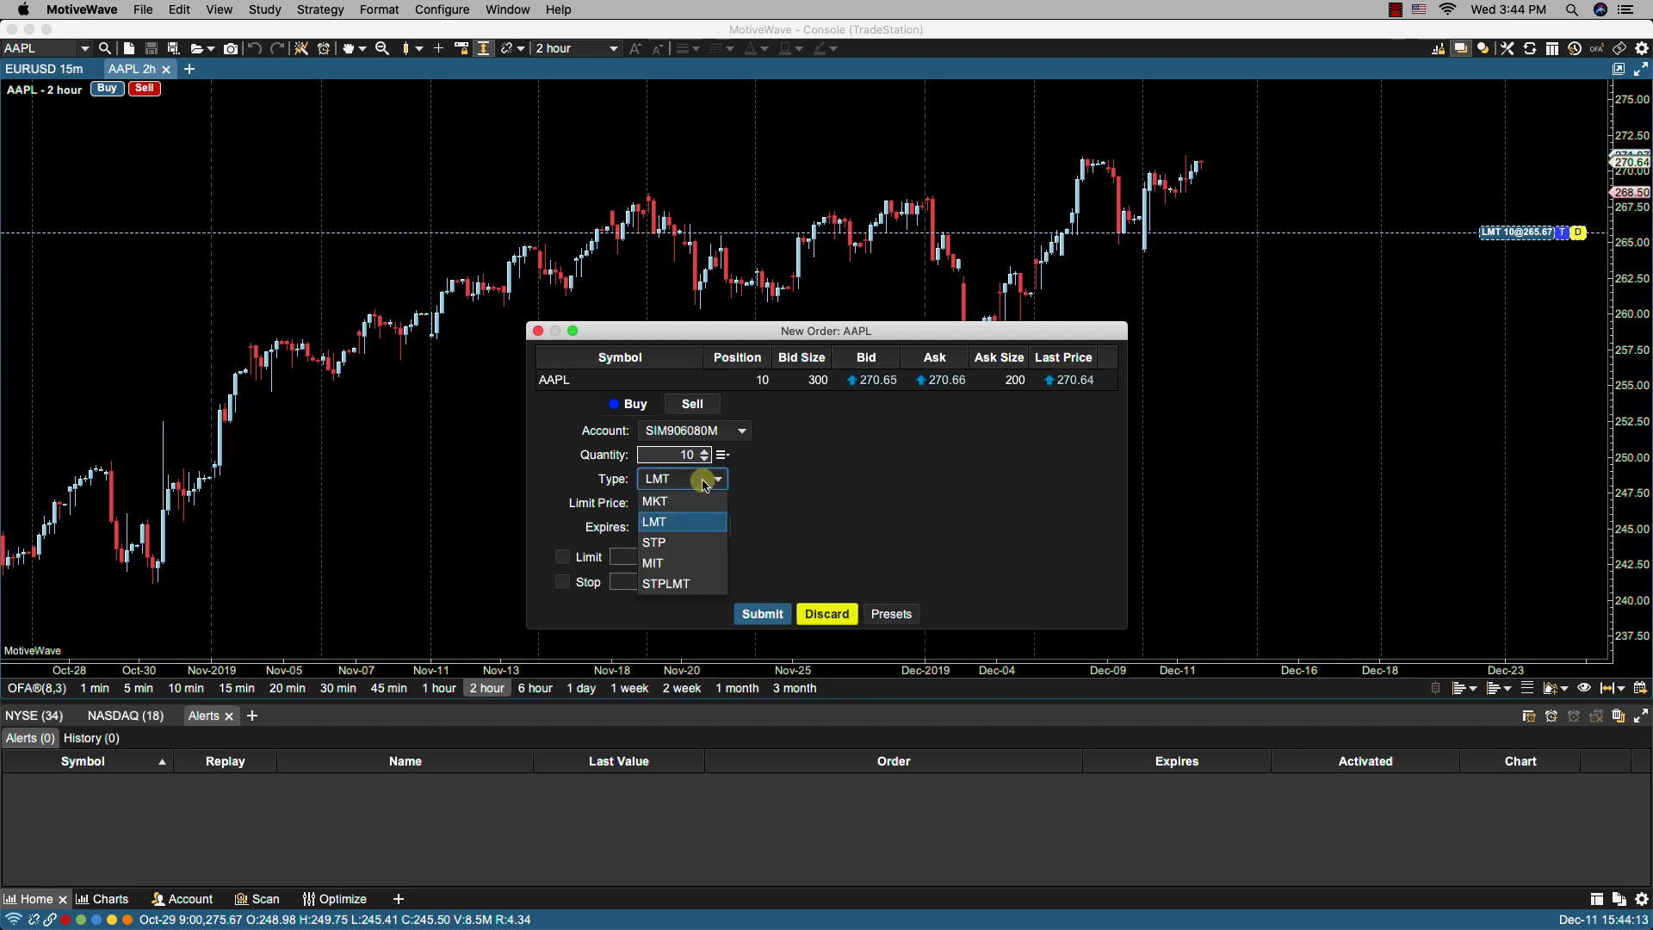
left_click(684, 503)
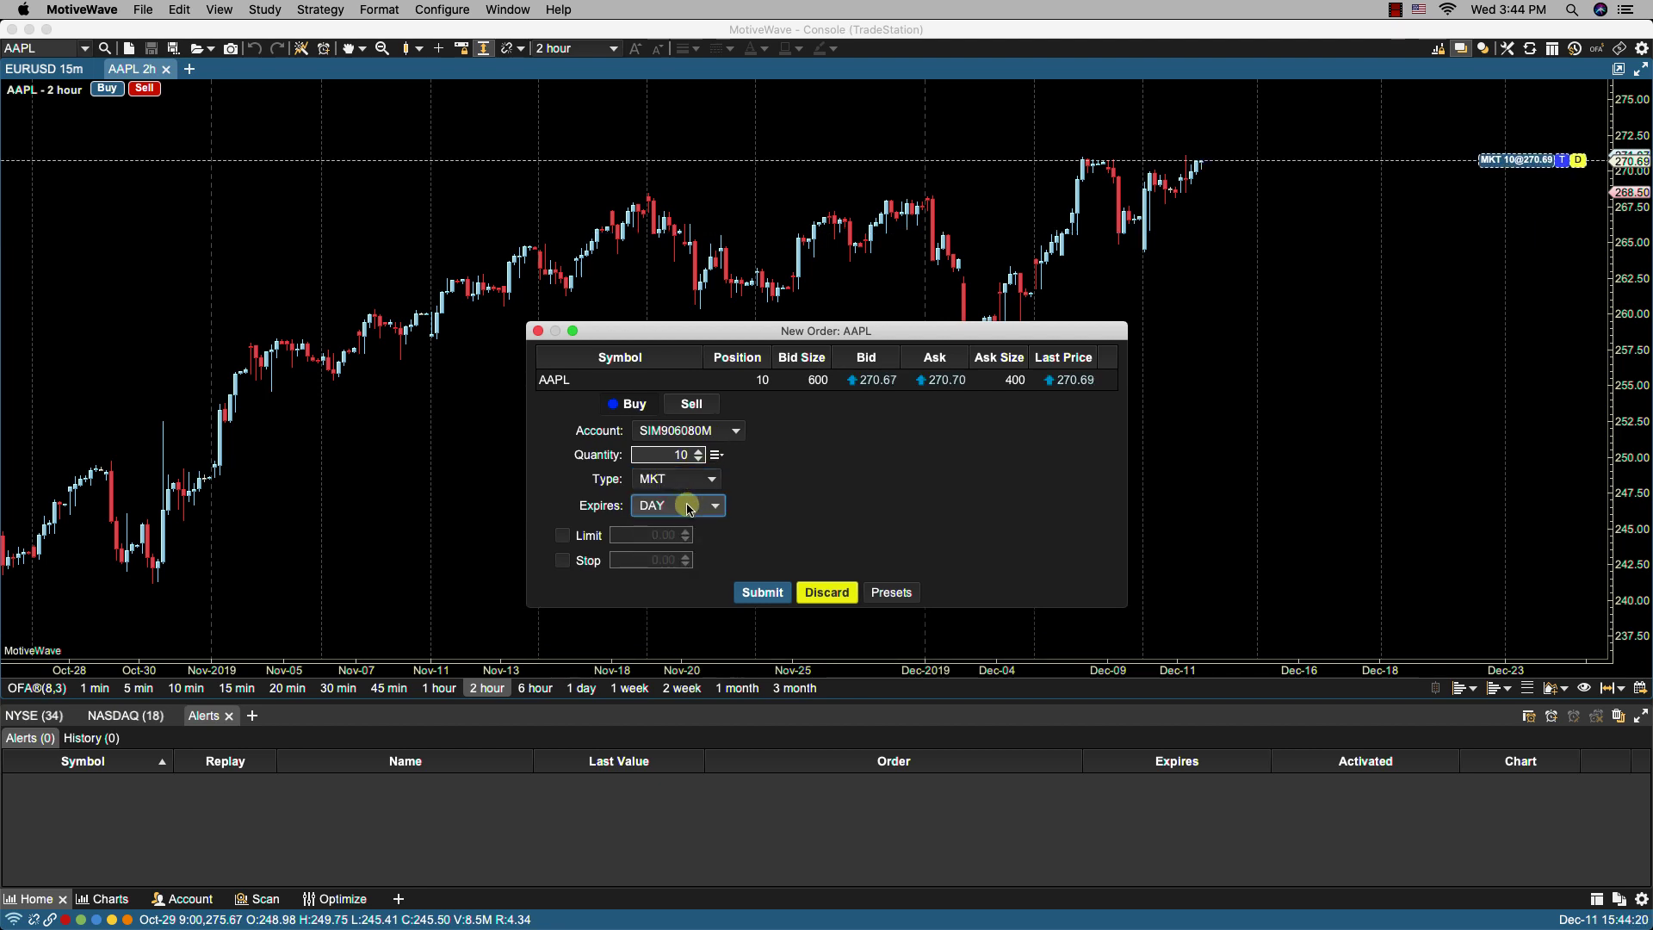
left_click(689, 508)
left_click(689, 508)
Step: Attach a 275.69 limit exit and 265.69 stop exit, then submit the order
left_click(563, 537)
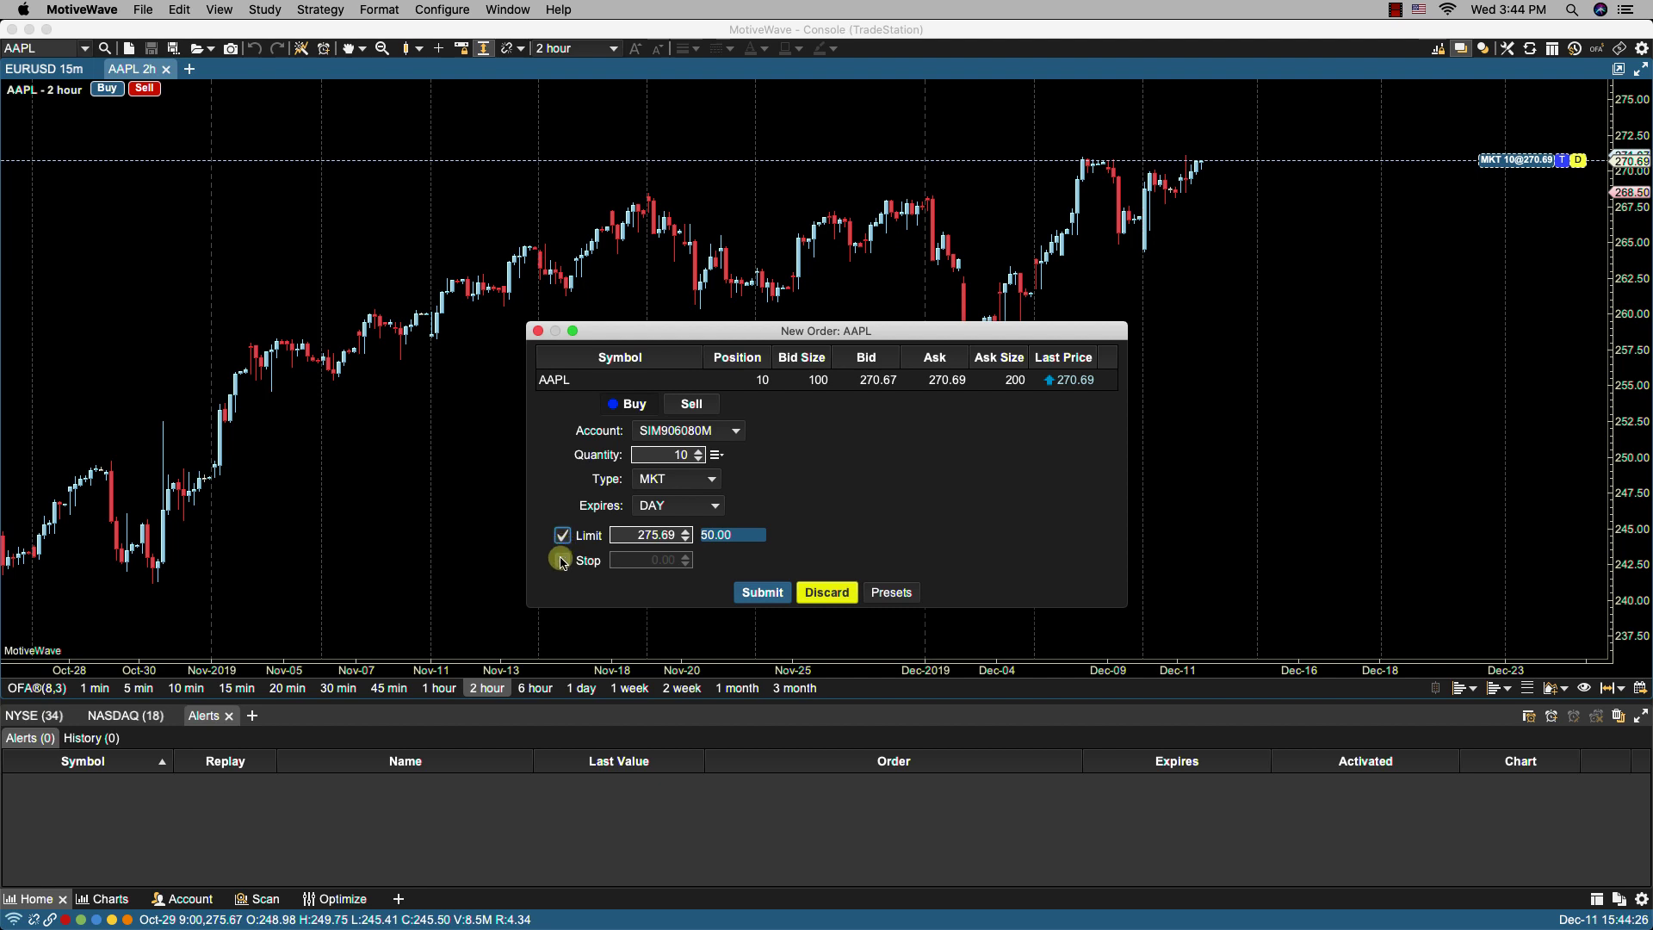
left_click(562, 561)
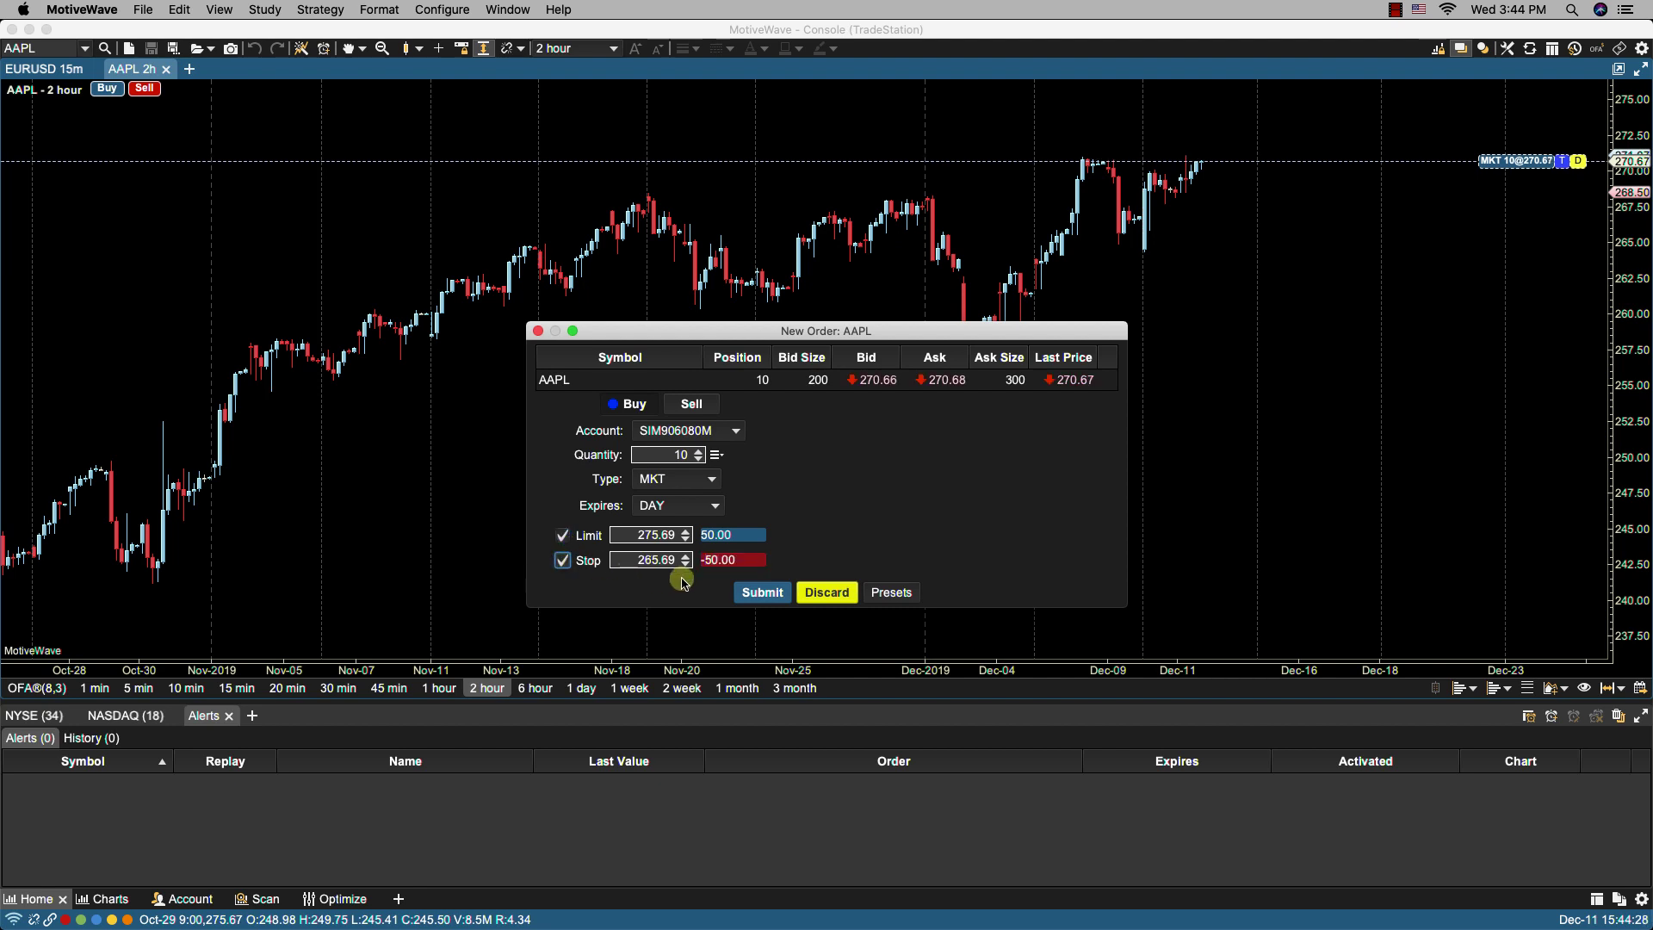
left_click(763, 592)
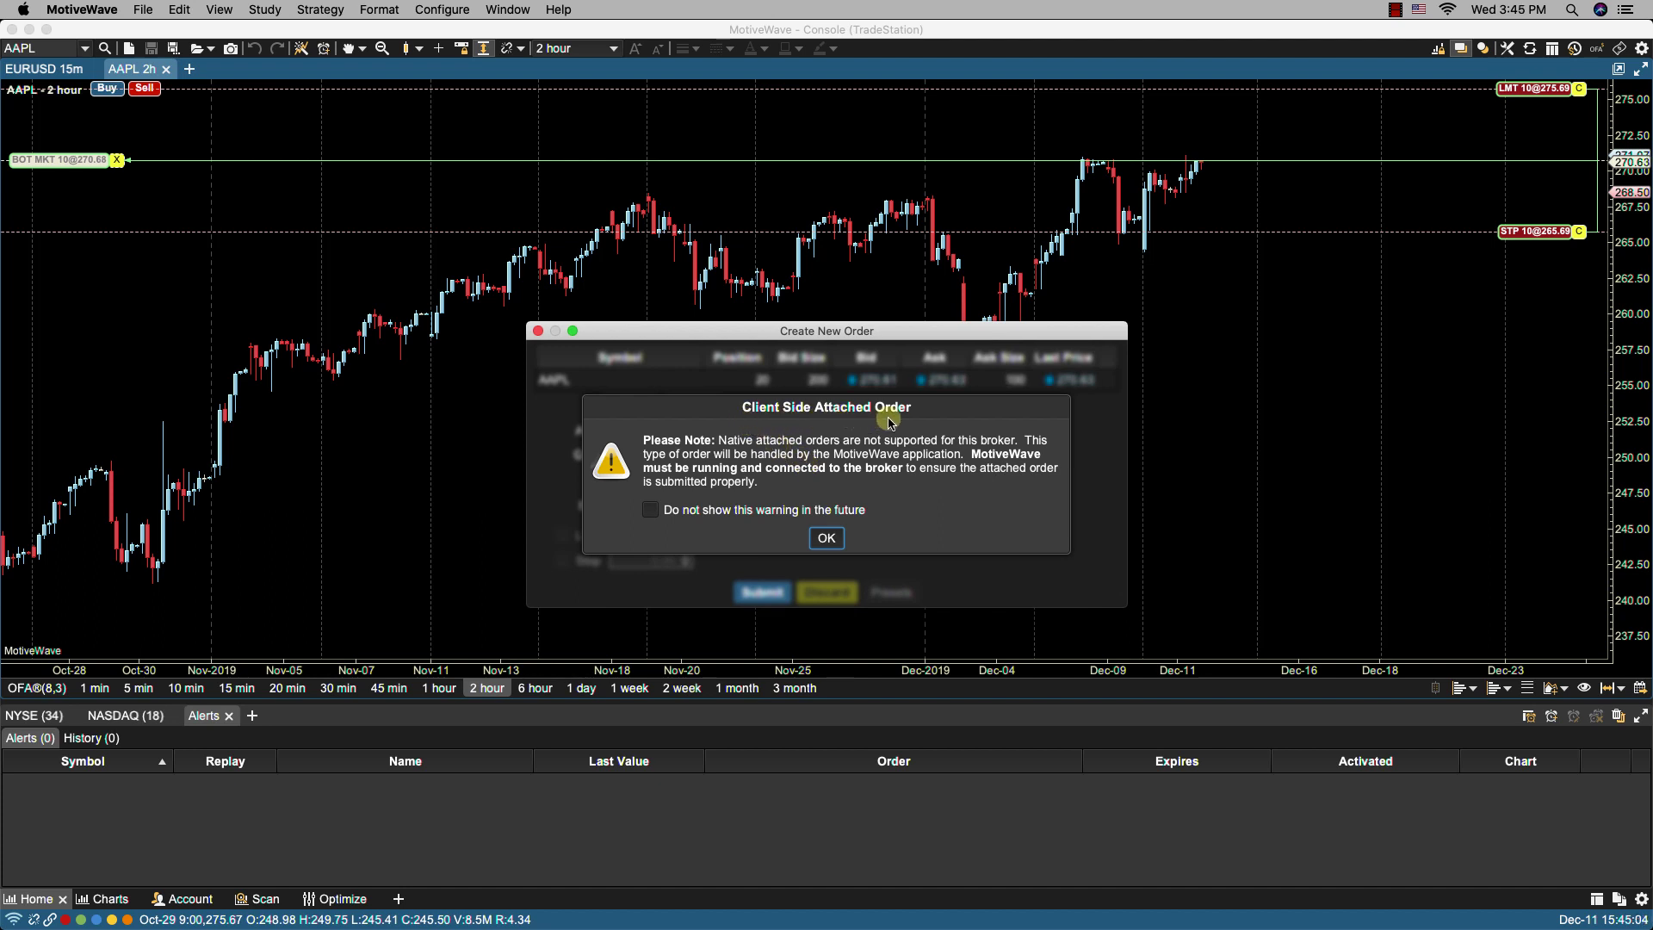
Step: Acknowledge the Client Side Attached Order warning with OK
left_click(827, 537)
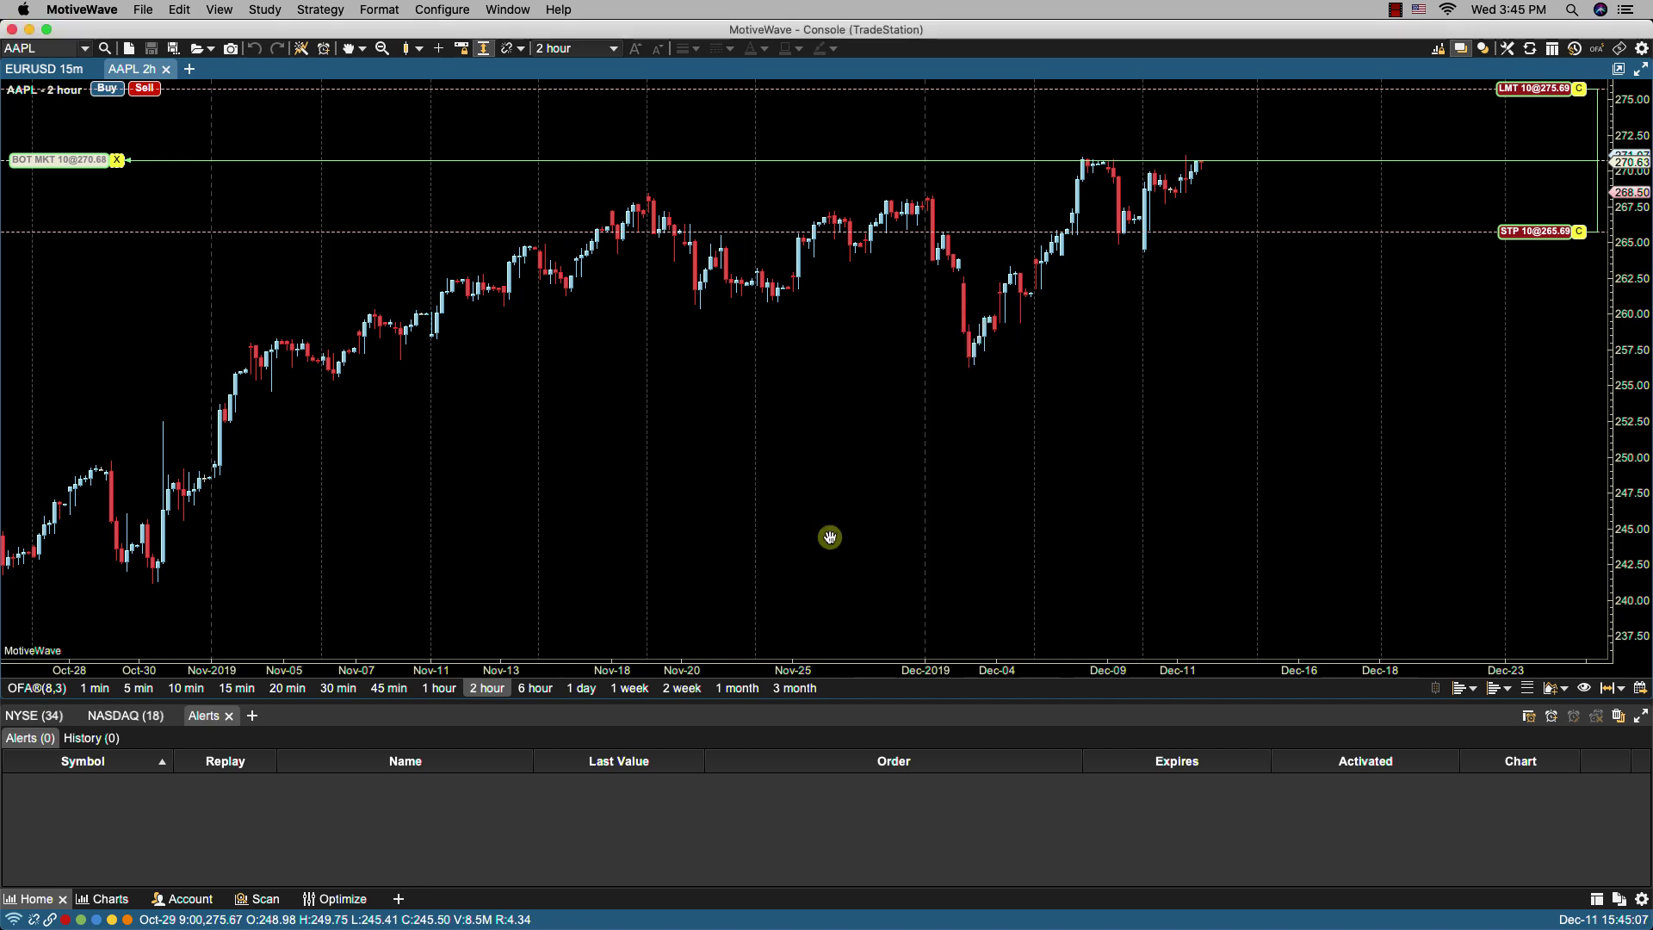
Step: Add an Orders panel, then switch the chart from order lines to executed-trade markers
left_click(253, 716)
left_click(285, 811)
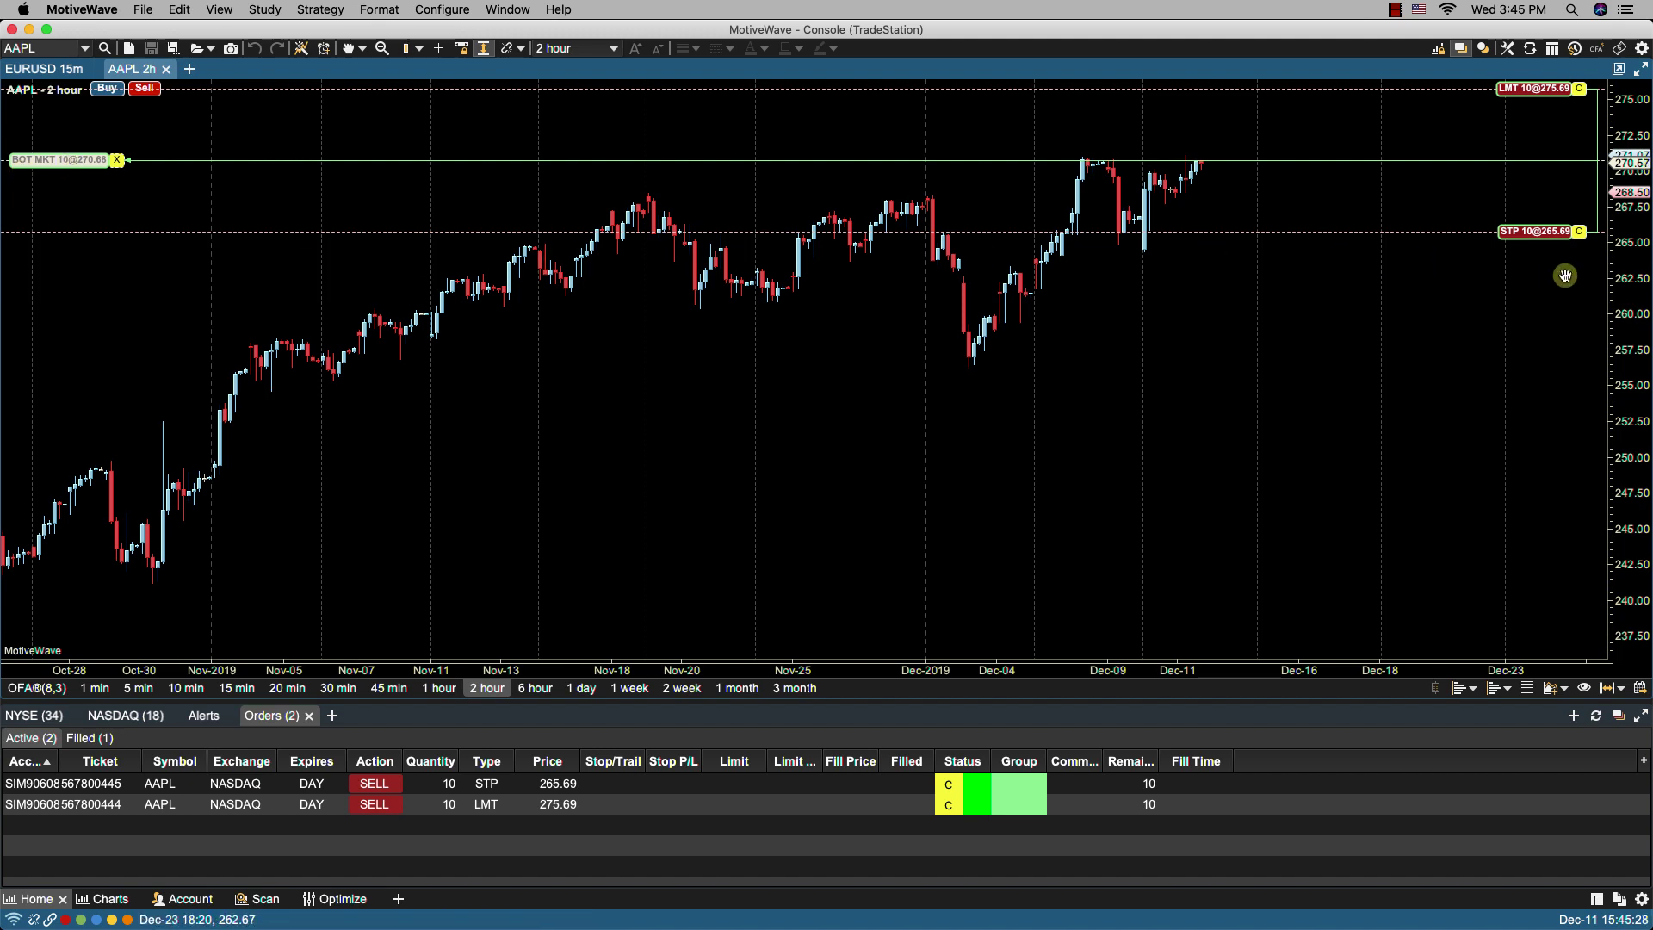
left_click(1464, 55)
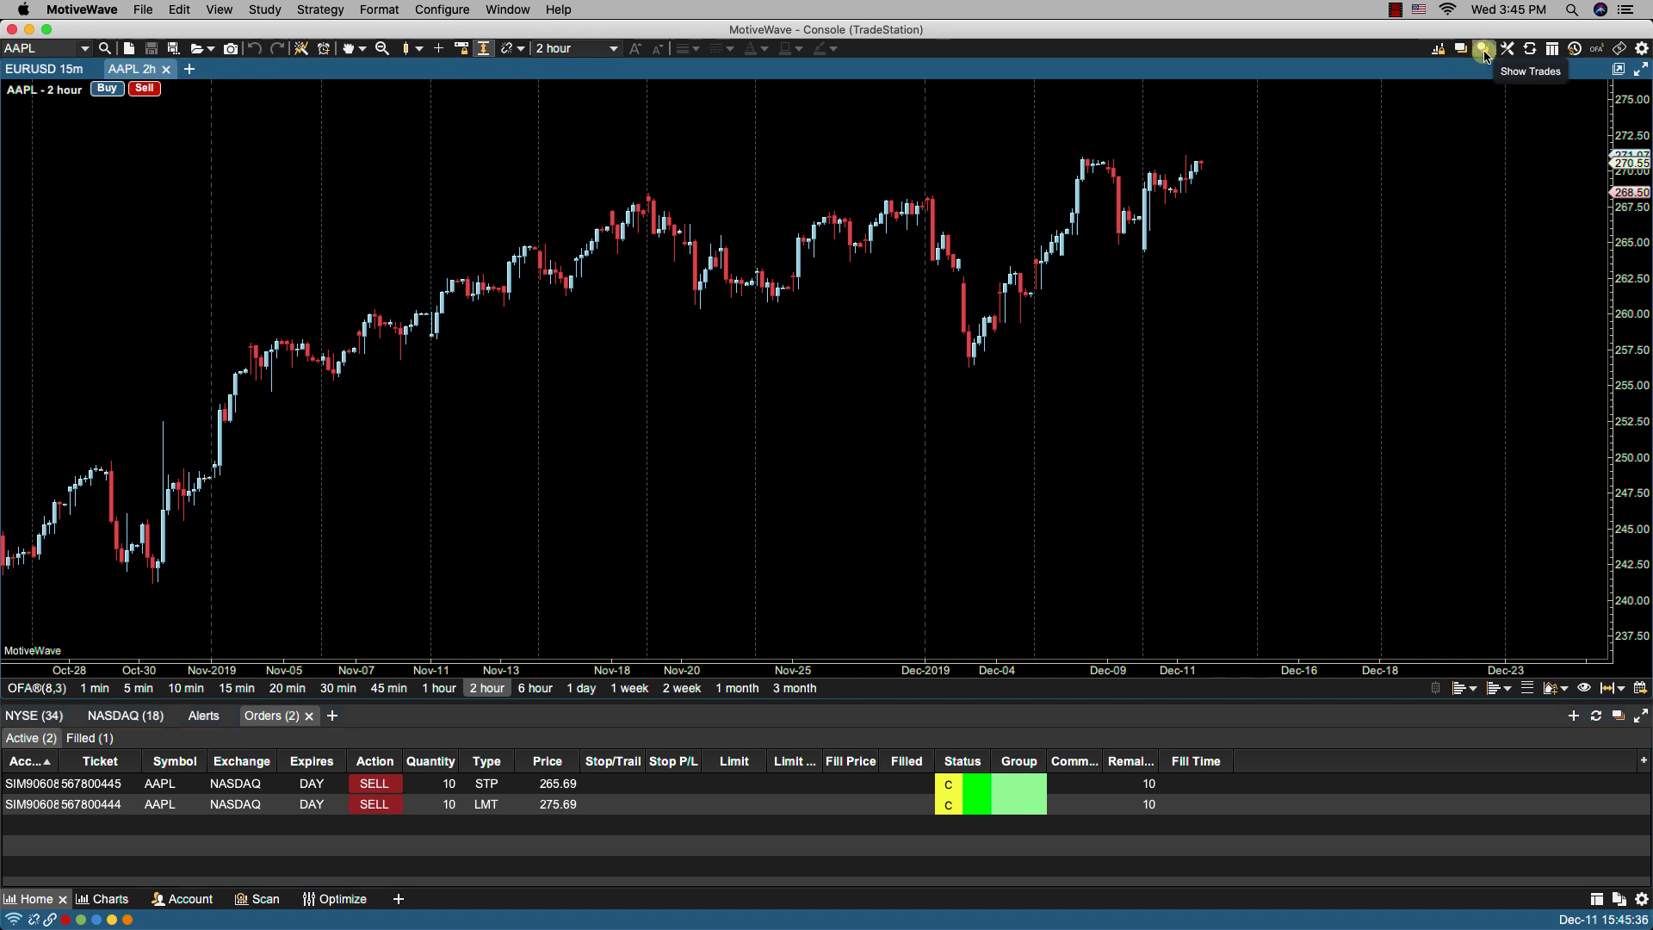
left_click(1484, 52)
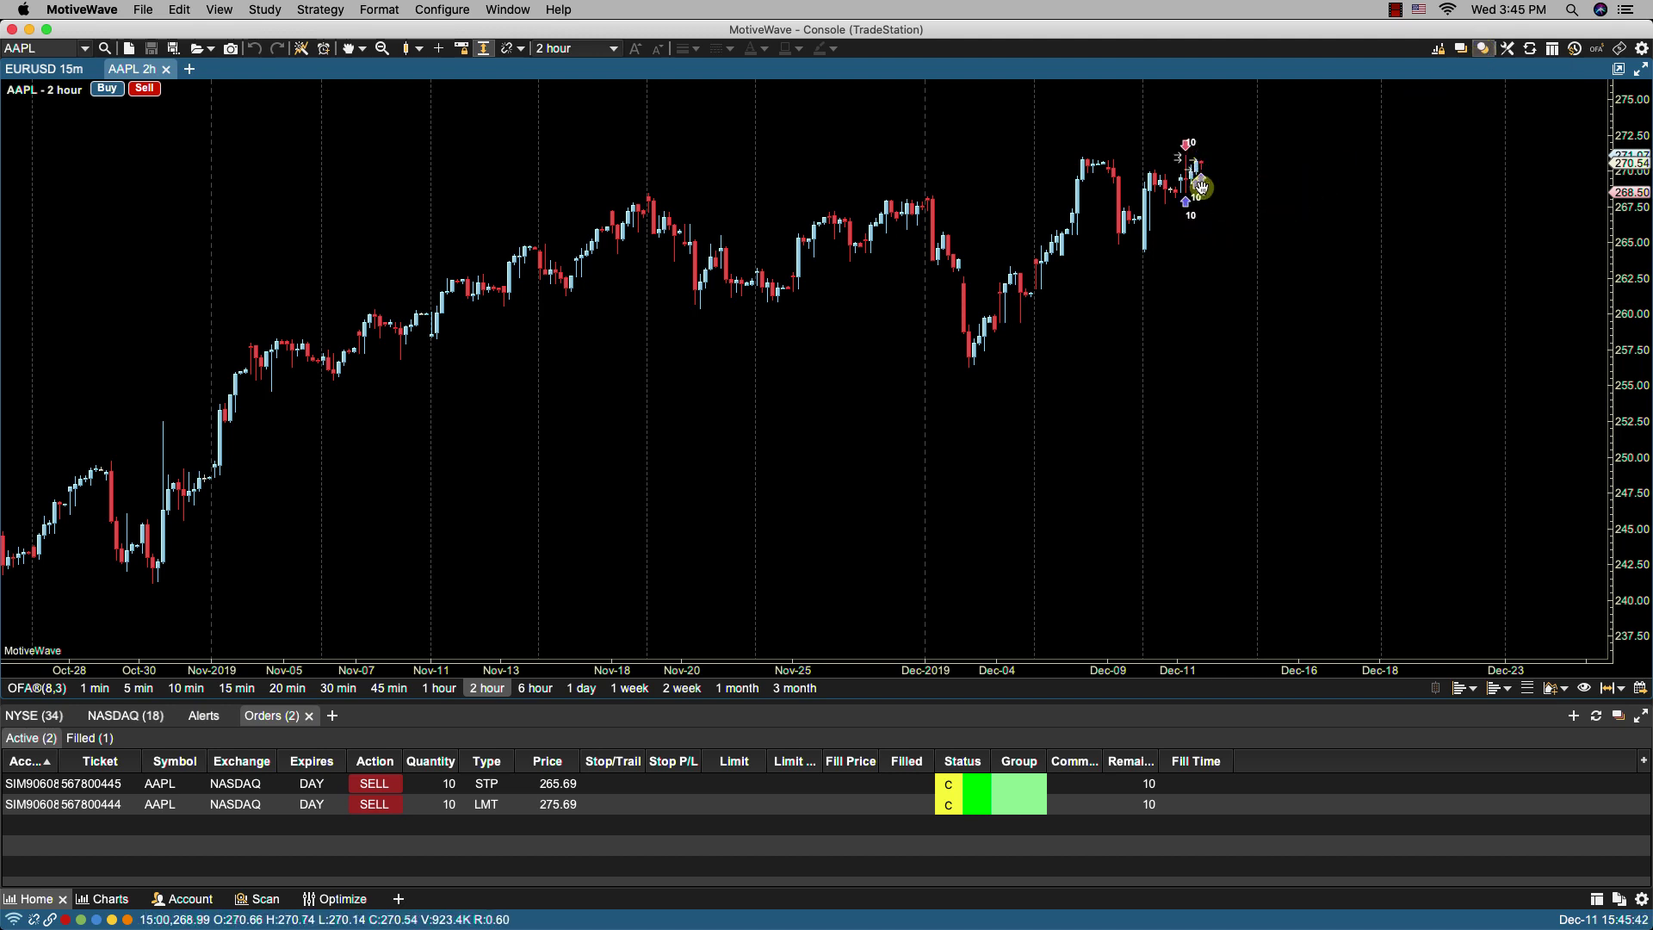
mouse_move(1186, 205)
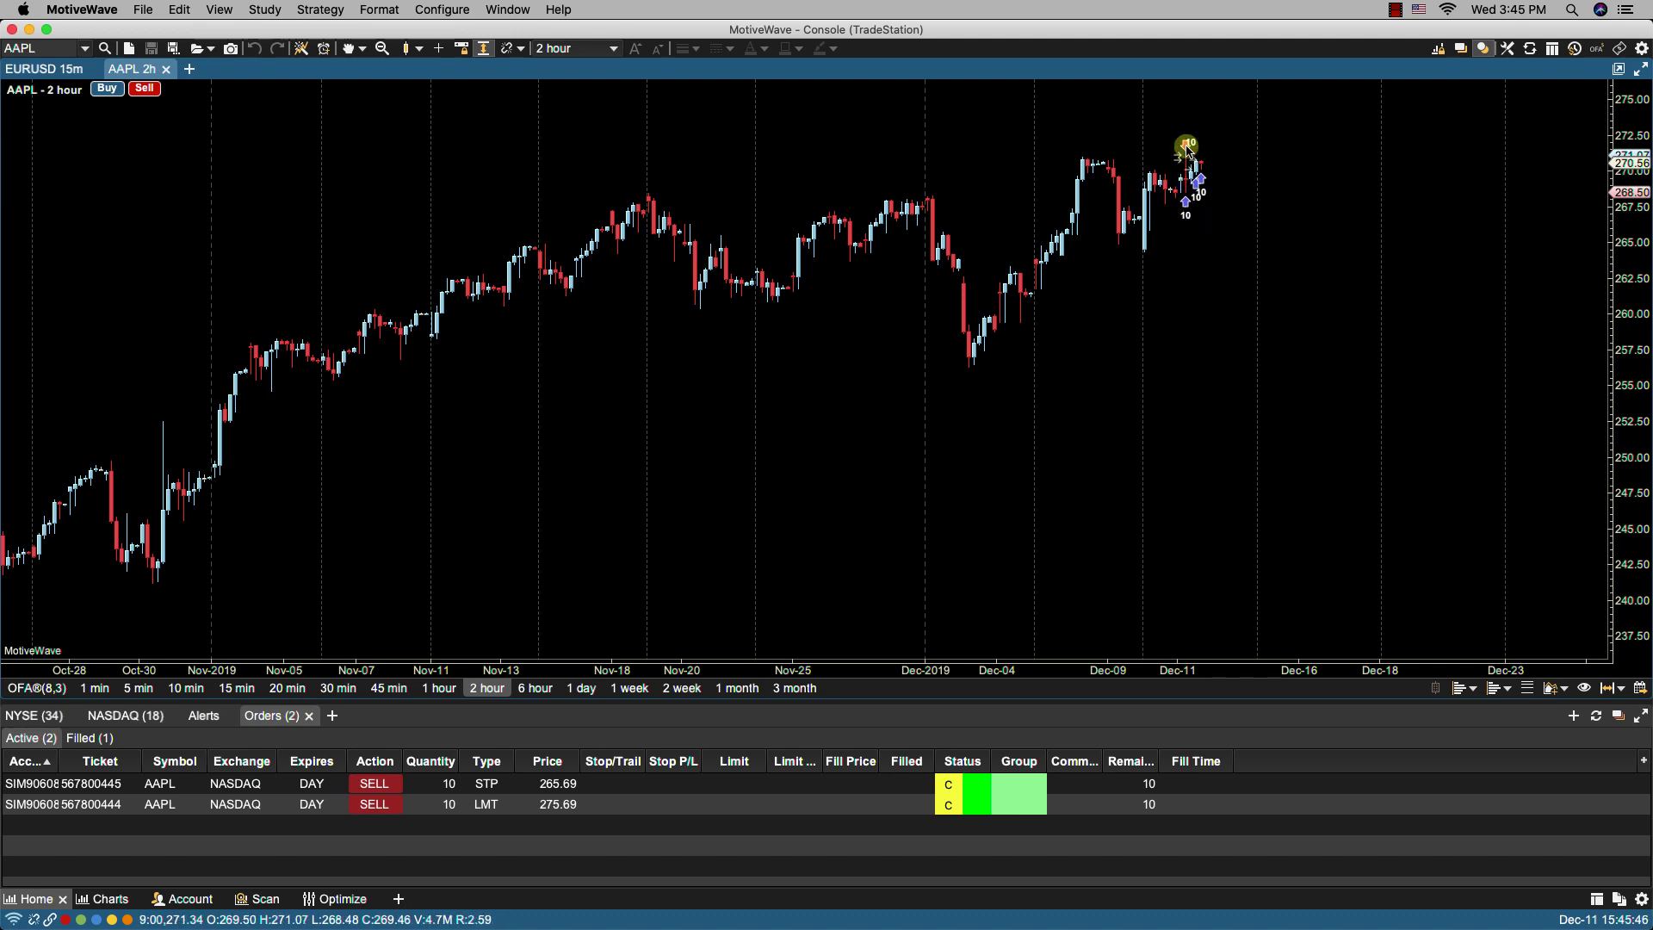
mouse_move(1187, 146)
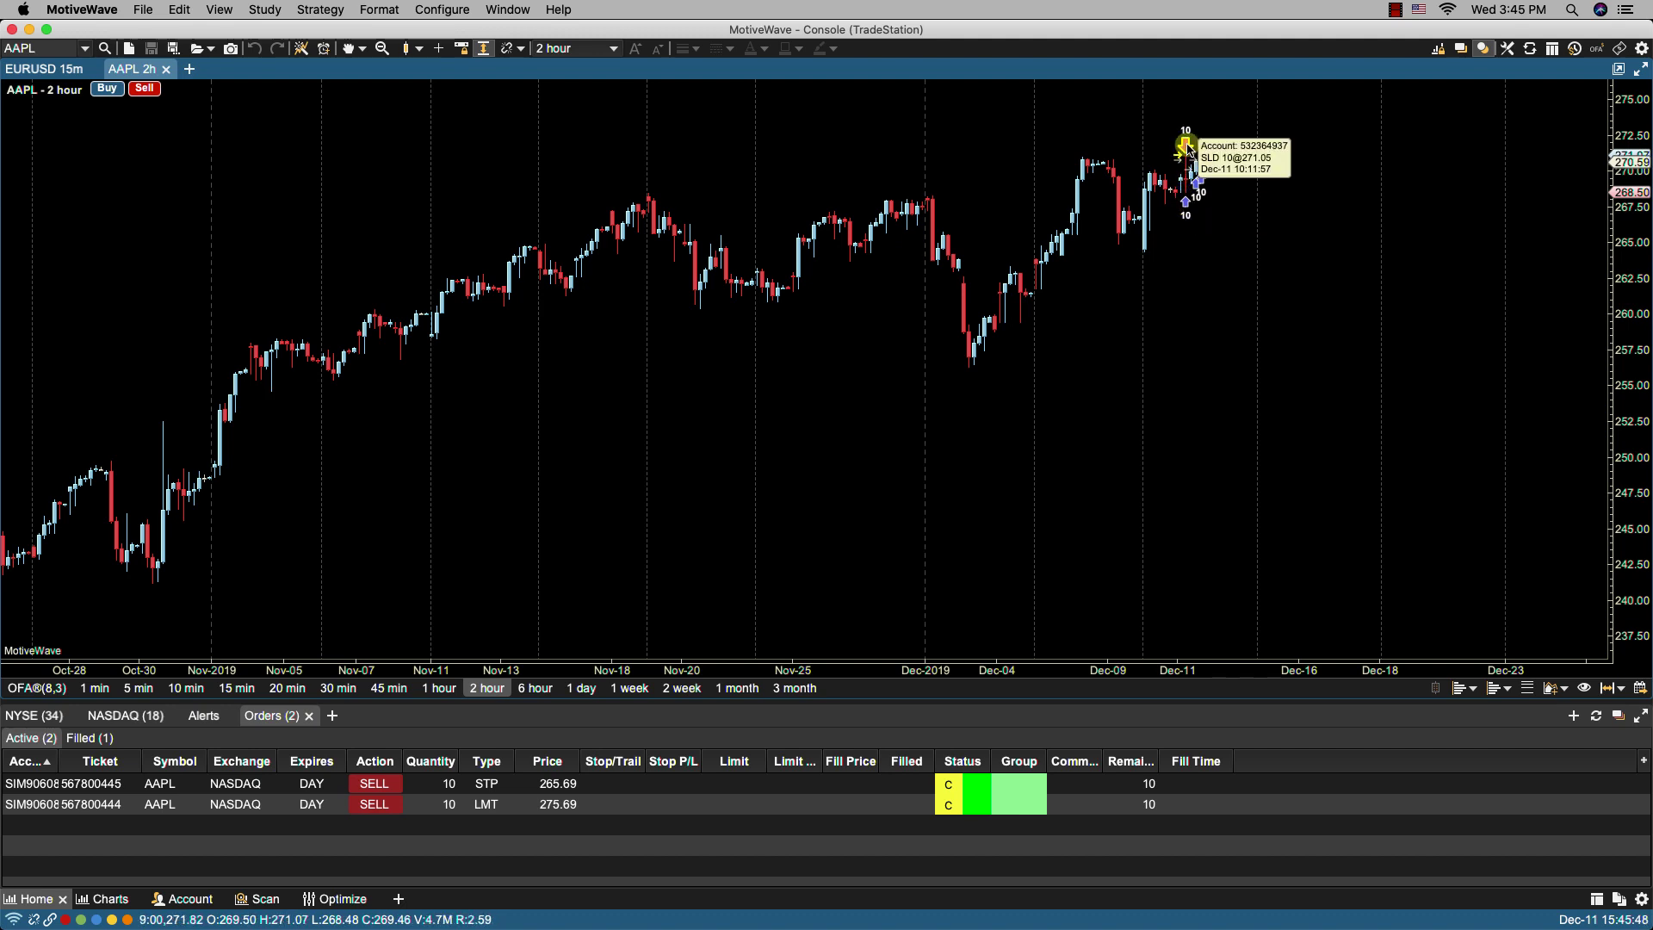
Step: Cancel both AAPL exit orders with Trade > Cancel All and turn Show Orders back on
right_click(1156, 350)
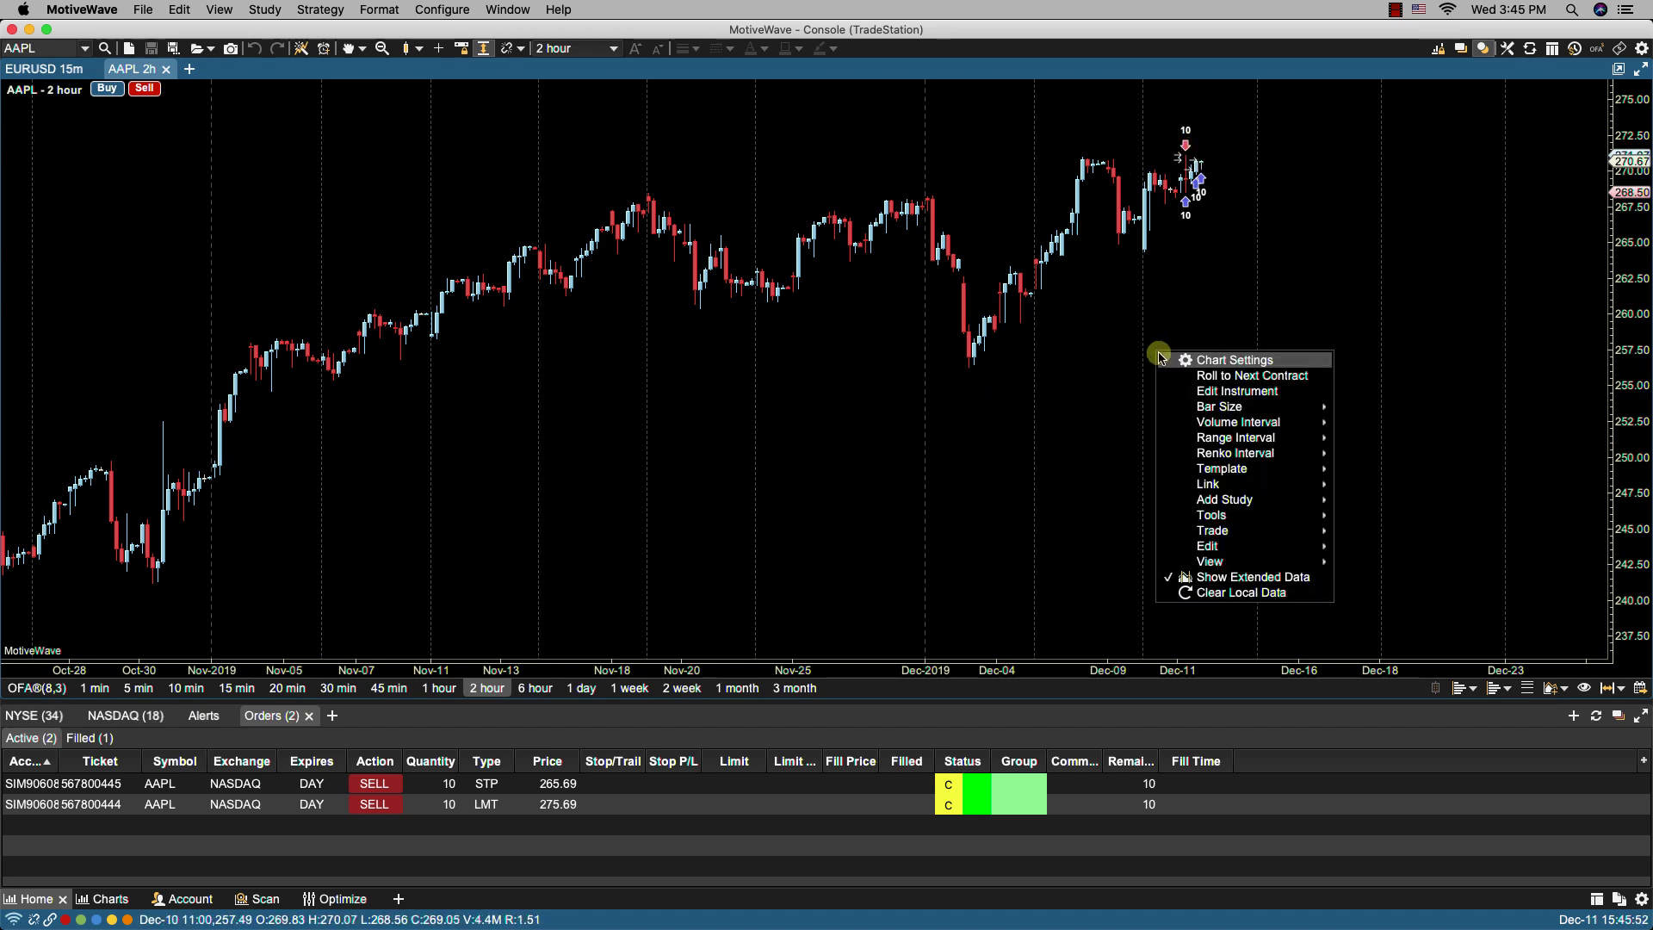
mouse_move(1205, 521)
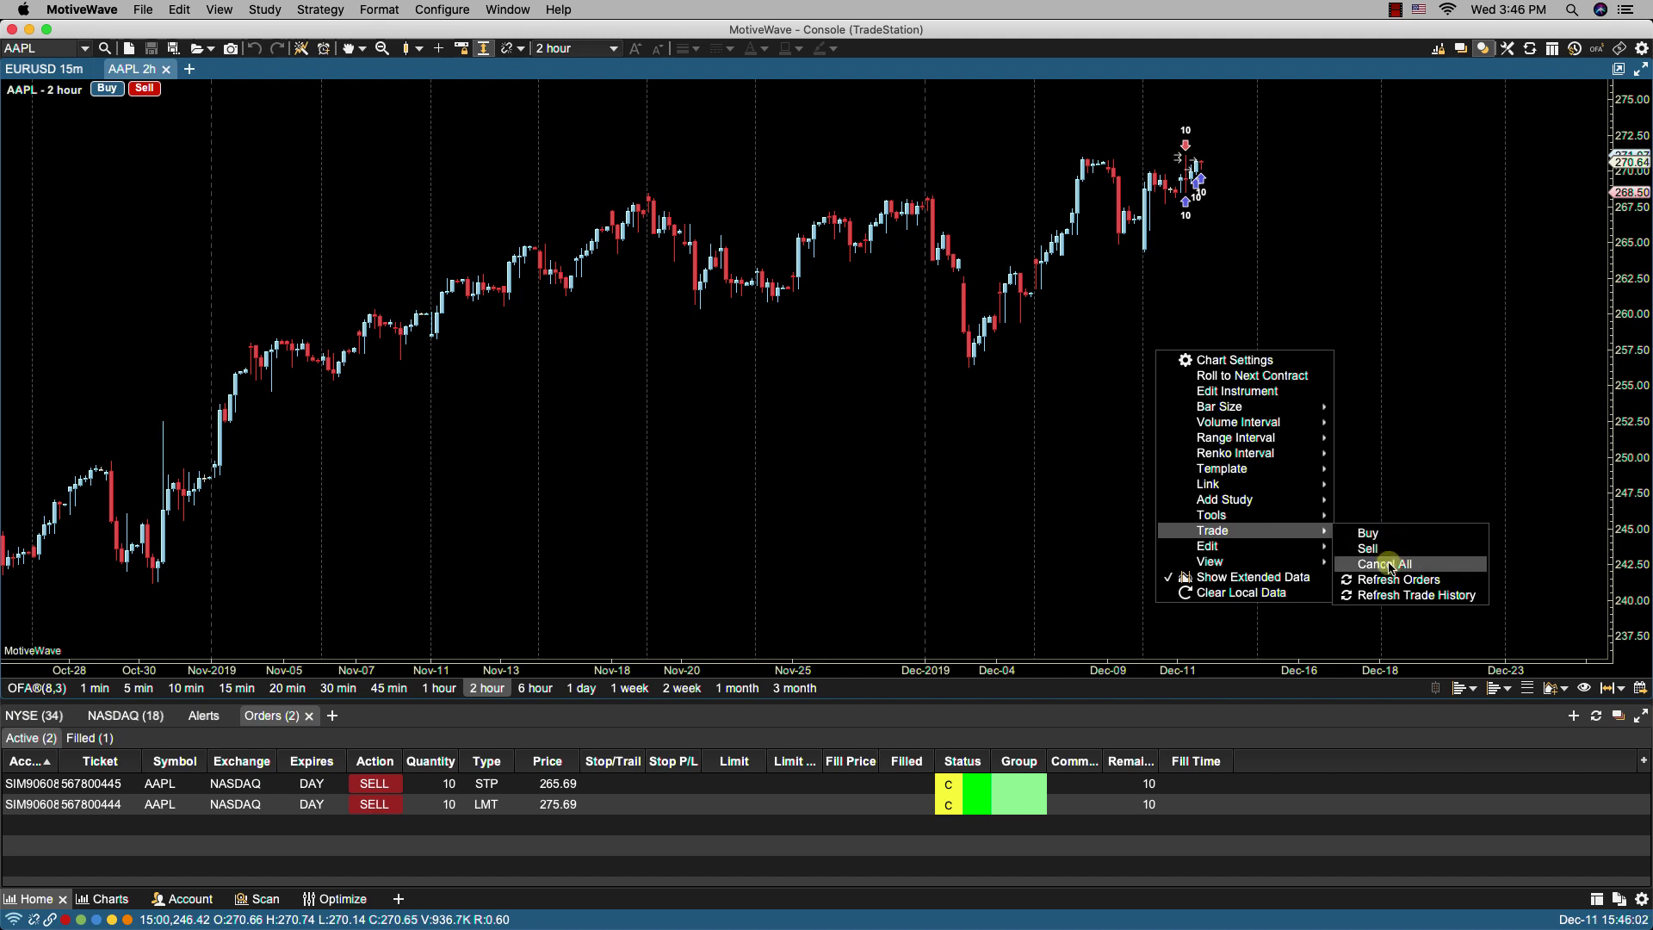
left_click(1390, 565)
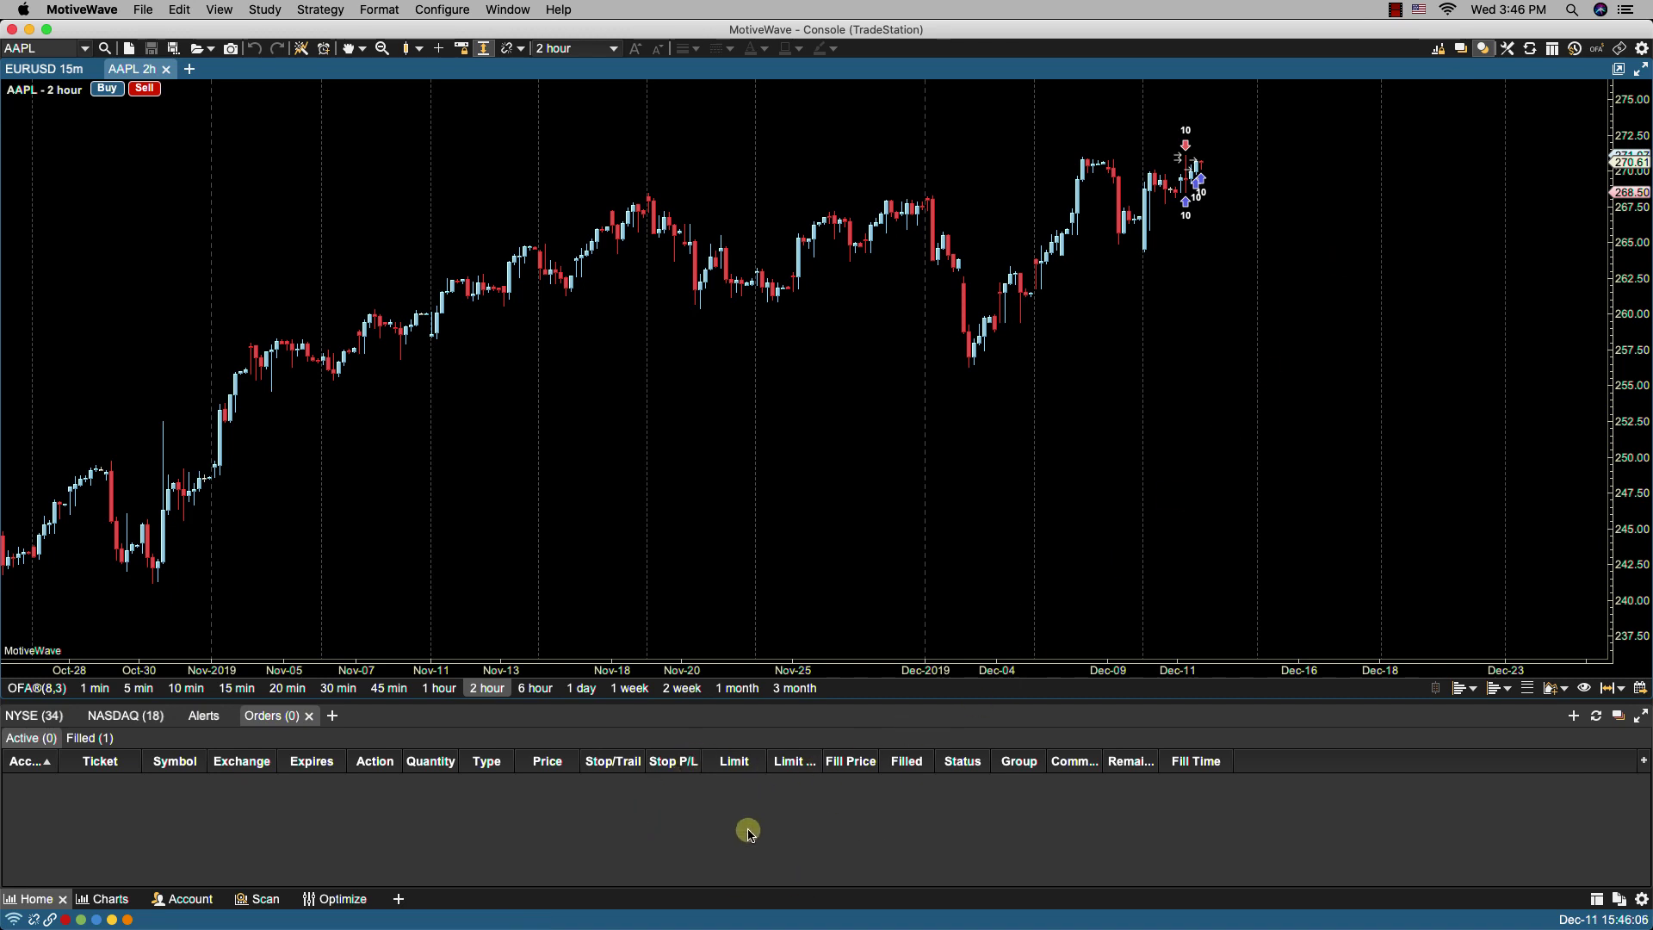
left_click(1460, 48)
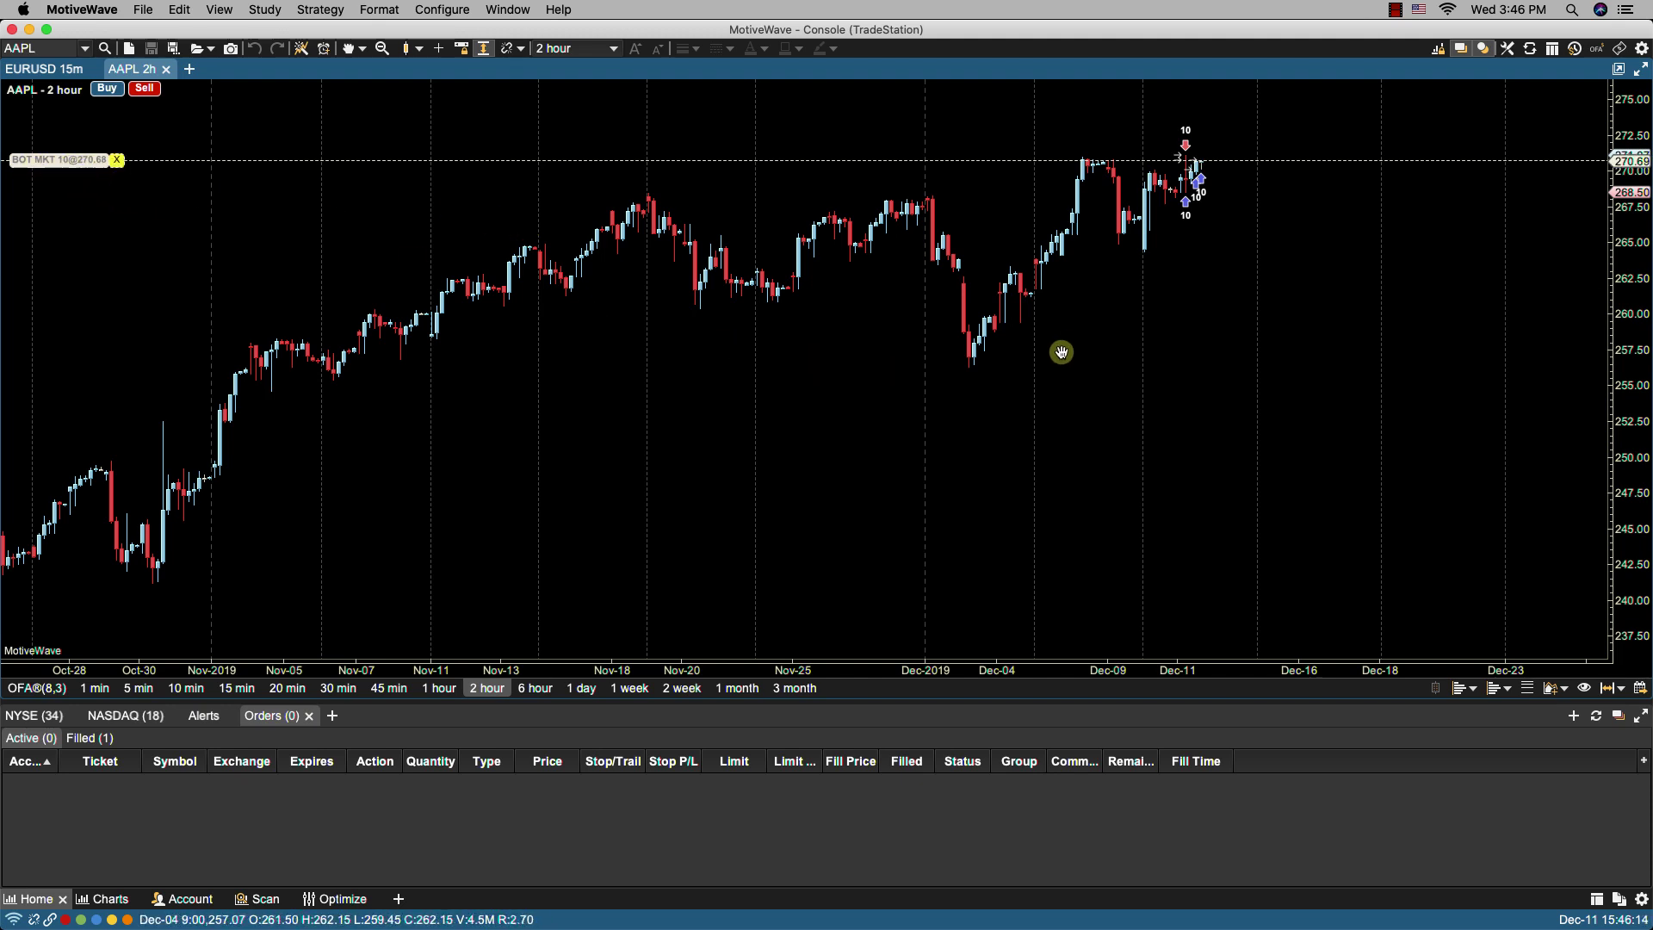
right_click(1147, 336)
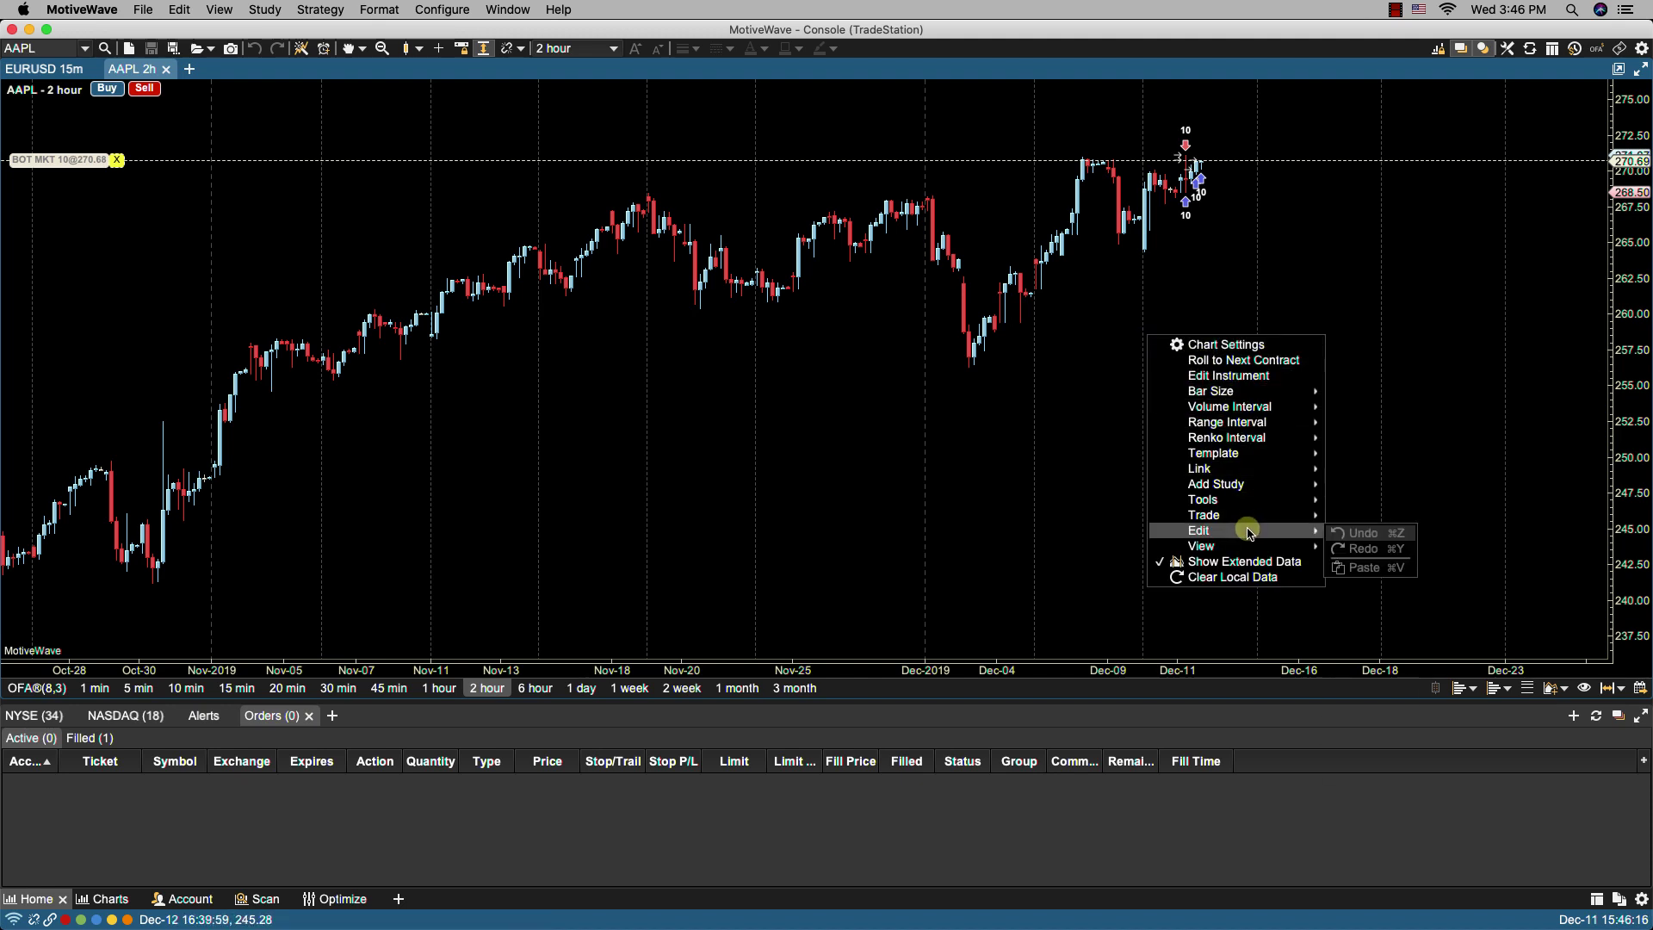